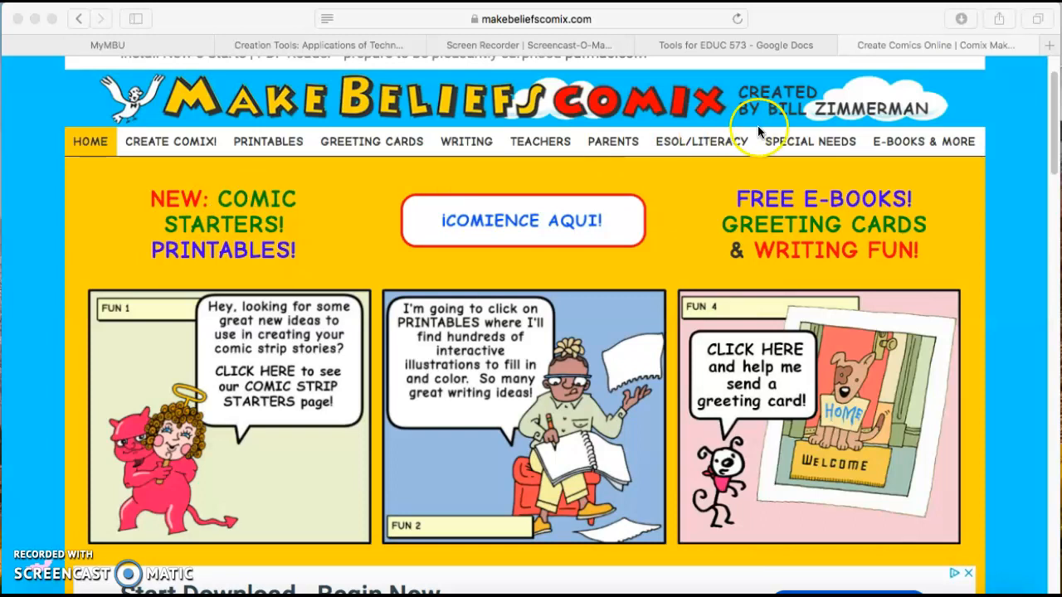
Step: Look over the home page's site sections, comic starter examples, article previews and footer content
click(784, 141)
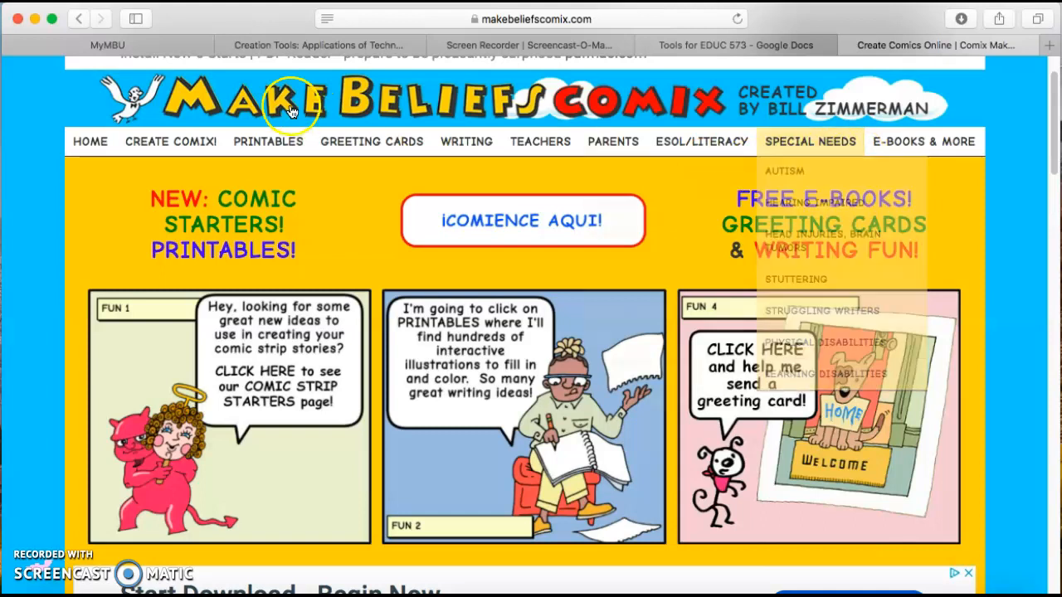
click(183, 148)
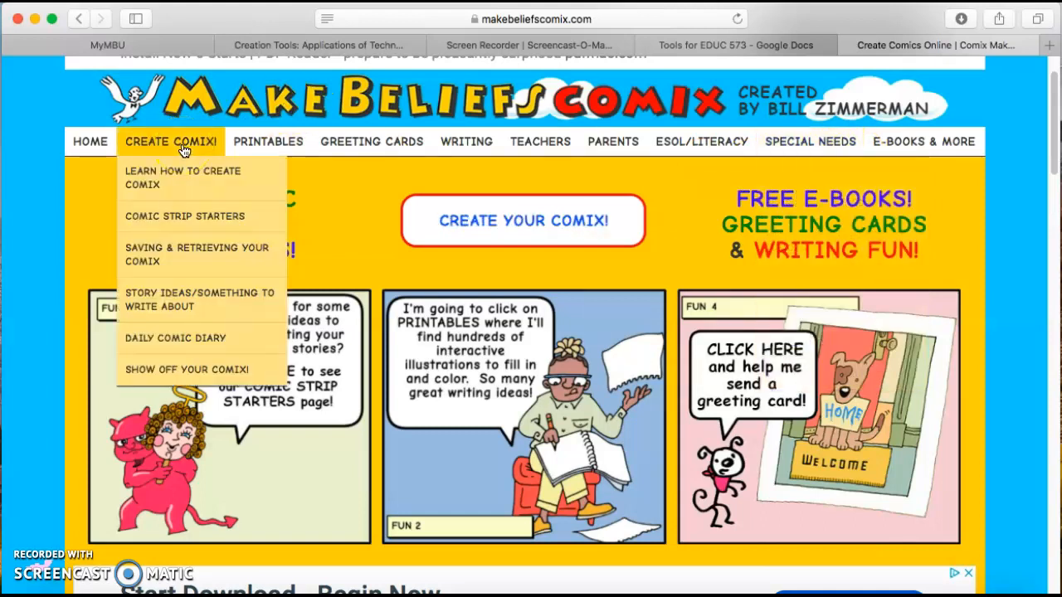
click(488, 226)
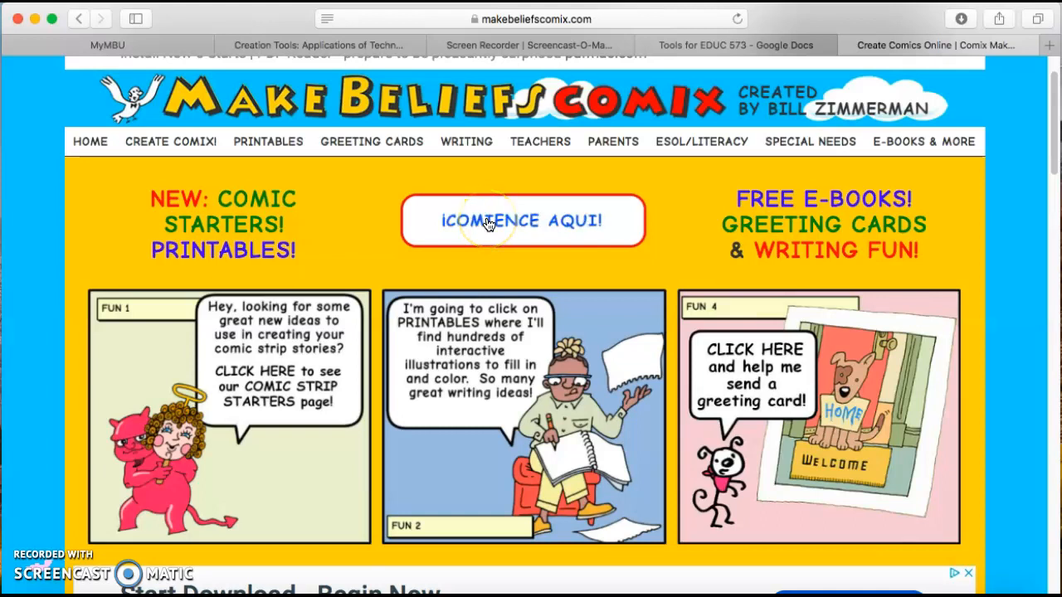
scroll(487, 224, down, 1)
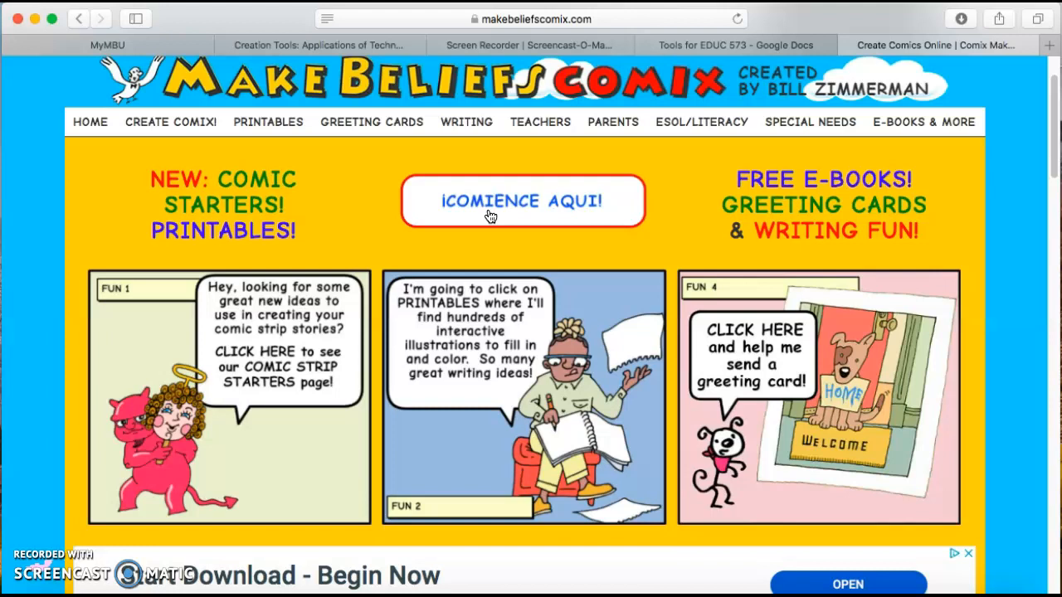
scroll(490, 215, down, 5)
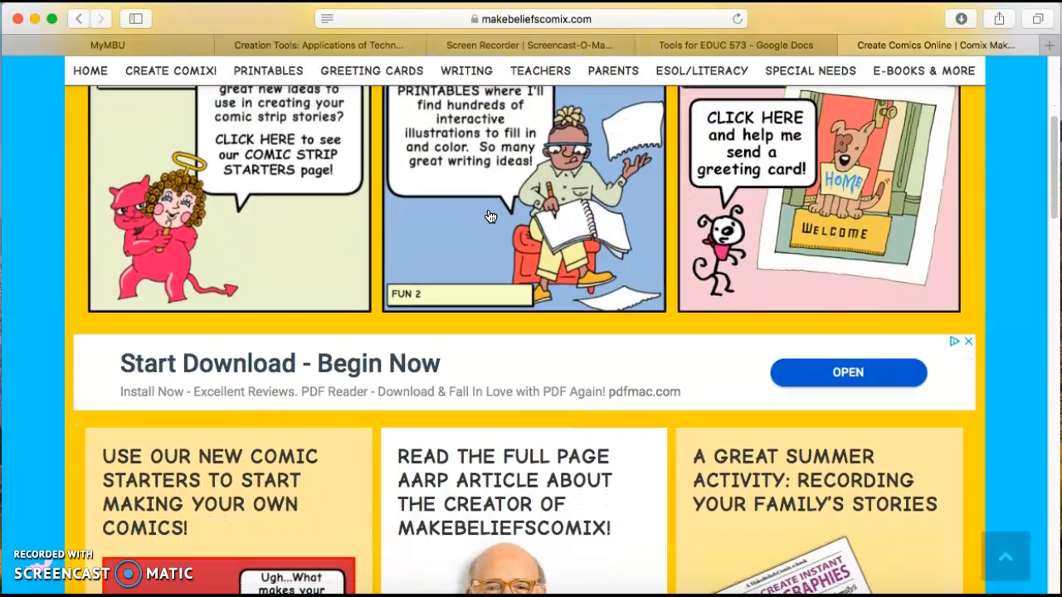
scroll(489, 216, down, 4)
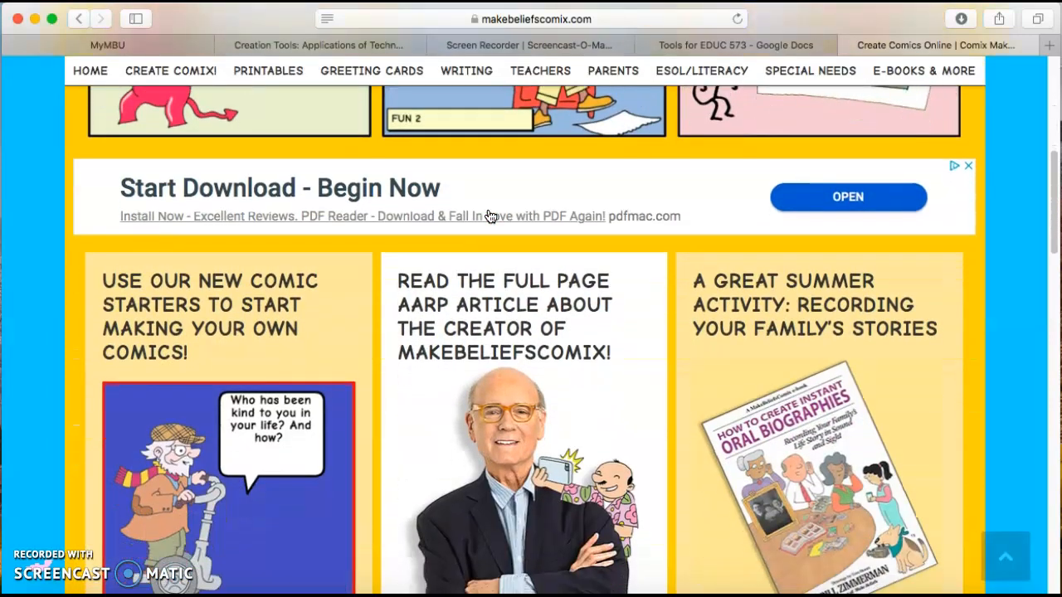
scroll(489, 215, down, 3)
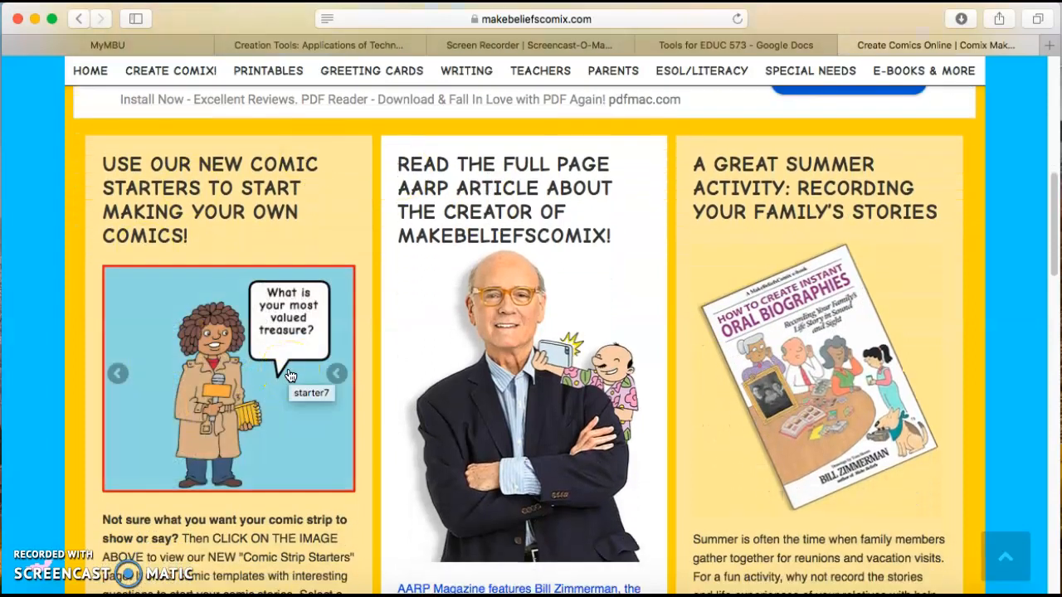
click(336, 374)
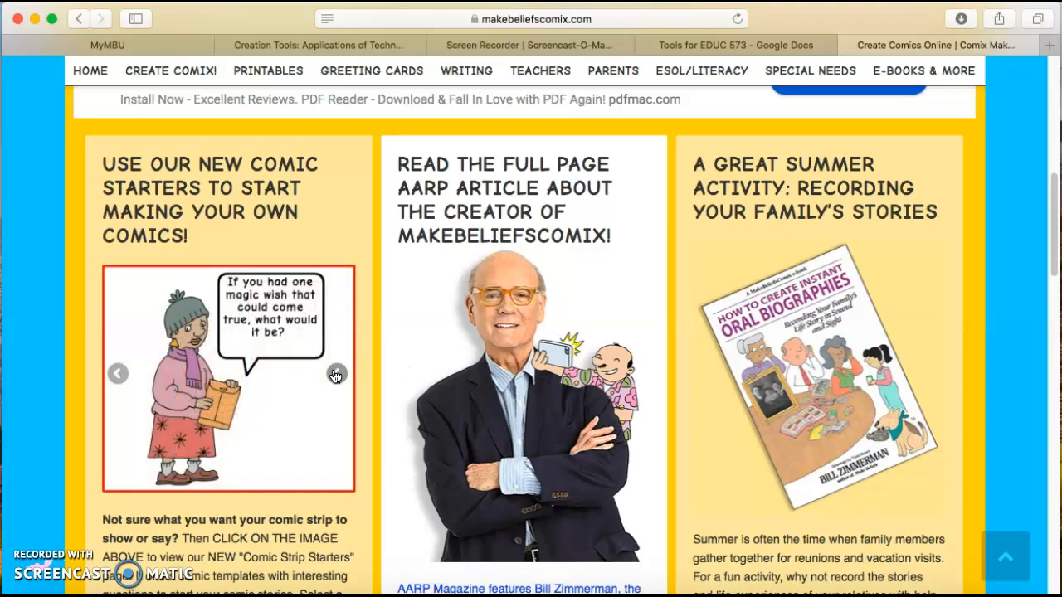
click(335, 374)
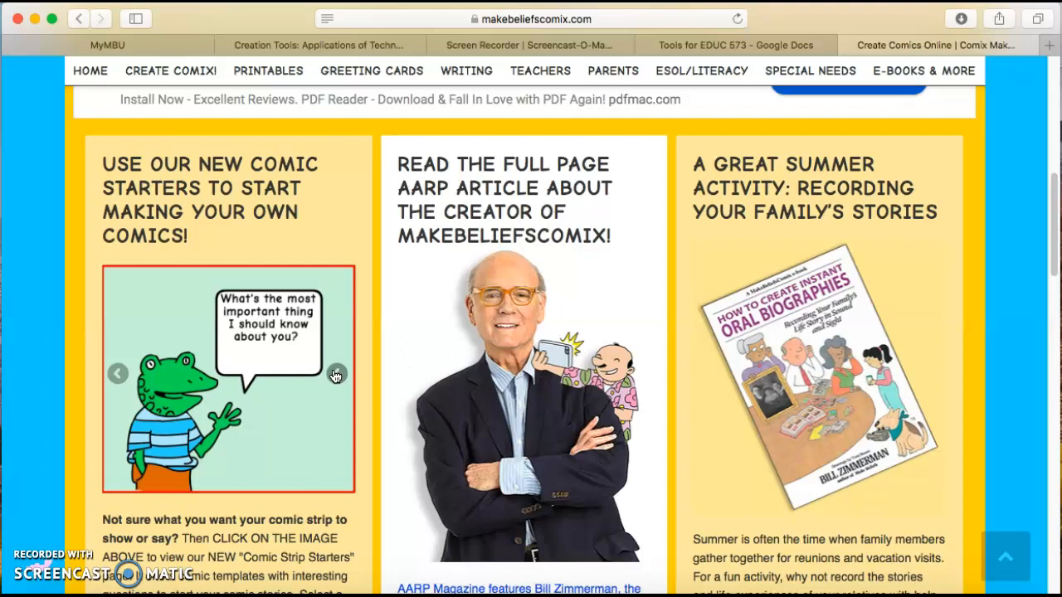
scroll(335, 375, down, 10)
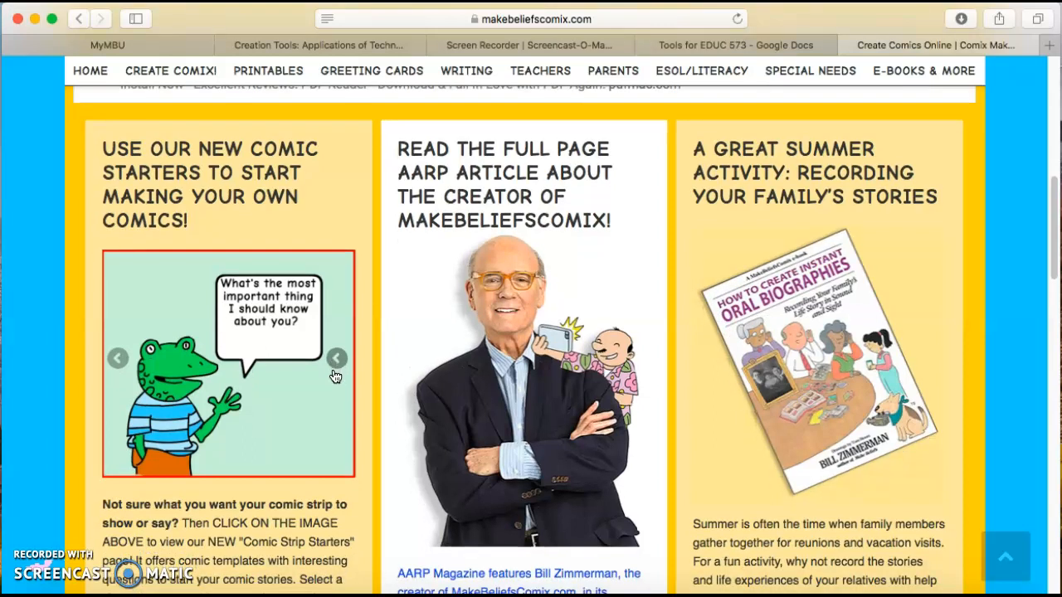
scroll(335, 378, down, 3)
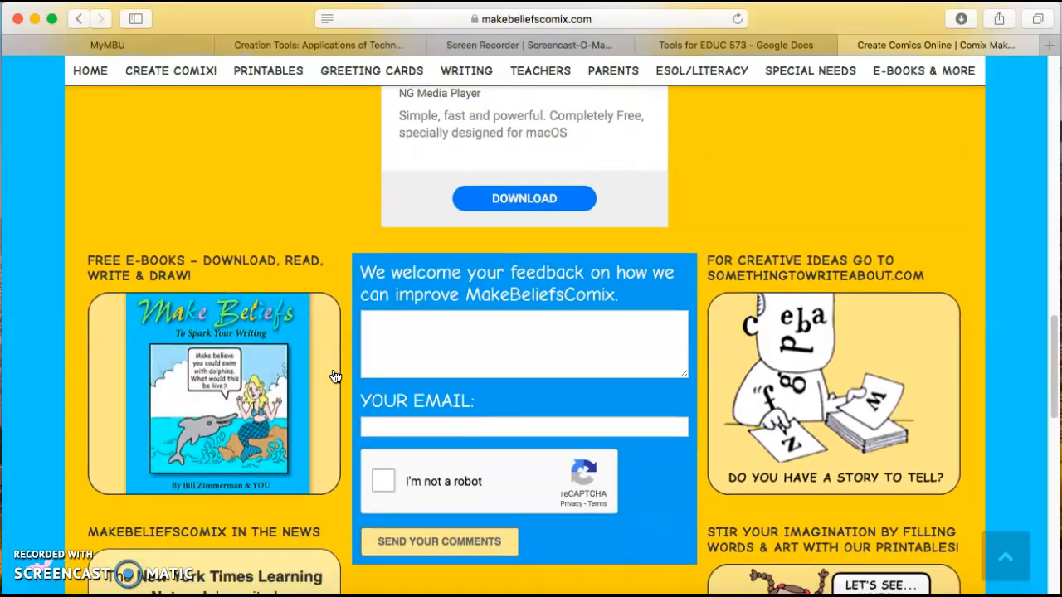
scroll(335, 376, down, 10)
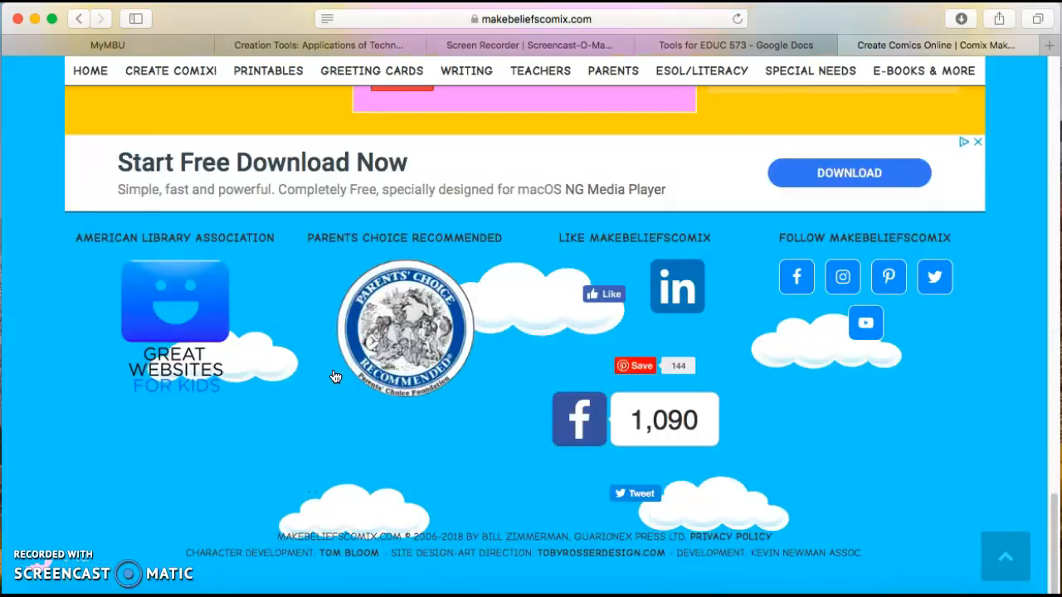
scroll(336, 376, up, 20)
scroll(336, 375, up, 5)
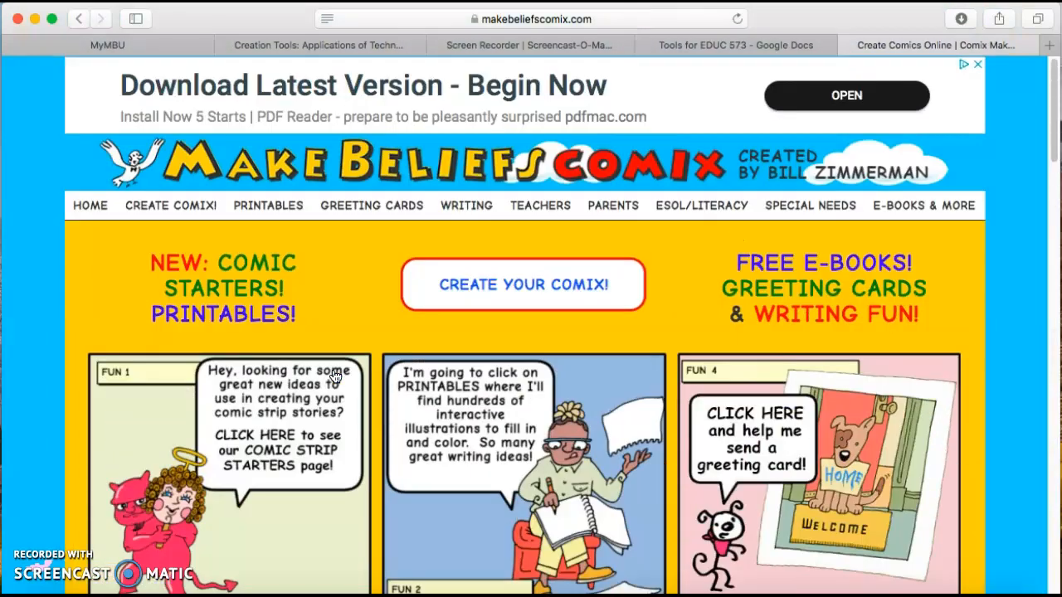
Step: Start creating a new comic strip and name it "Comic A"
mouse_move(805, 206)
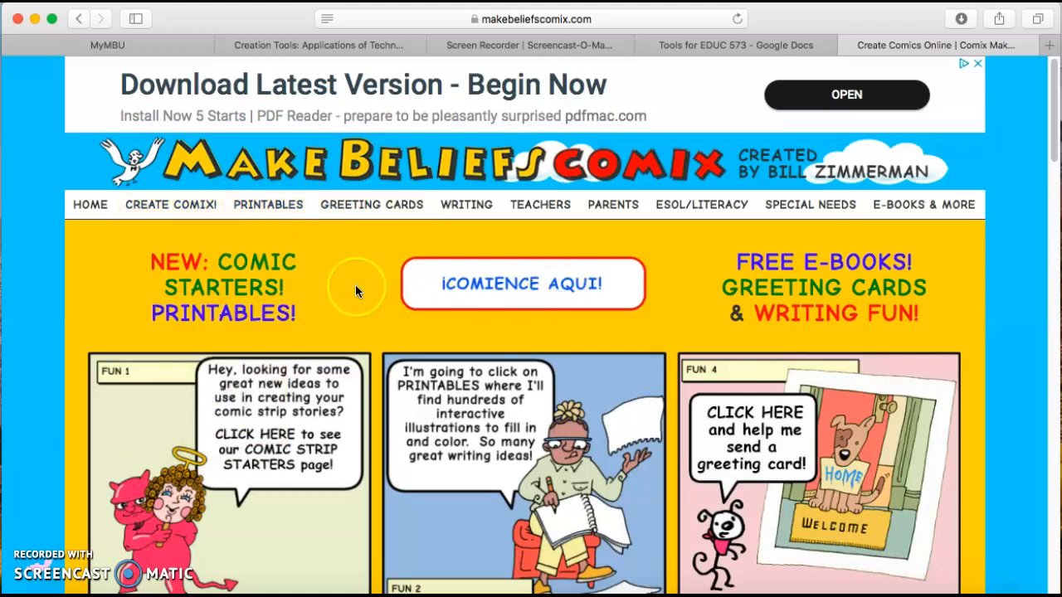
click(571, 287)
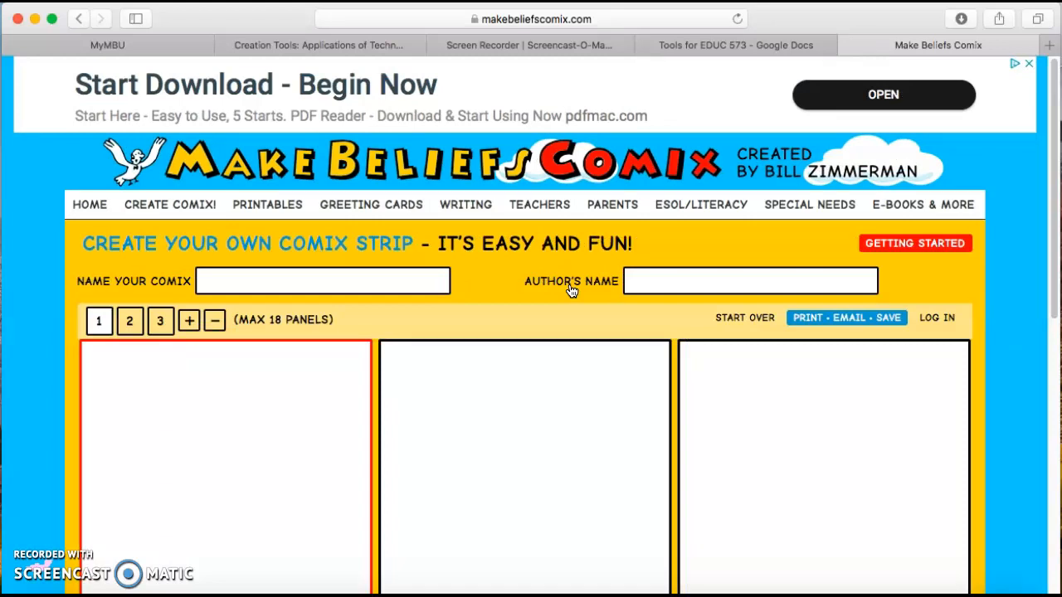
scroll(571, 290, down, 2)
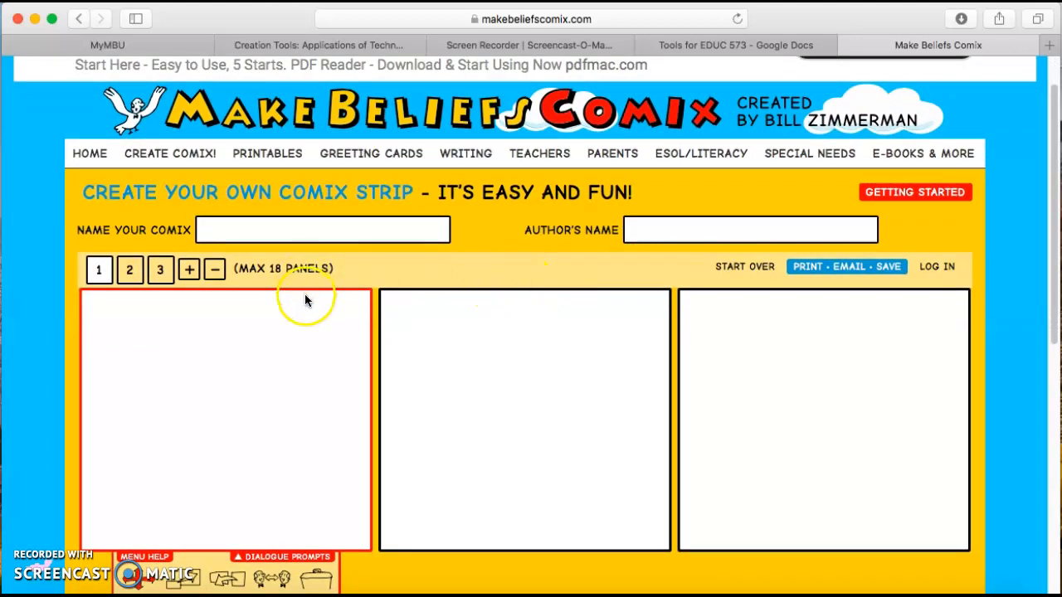
click(227, 223)
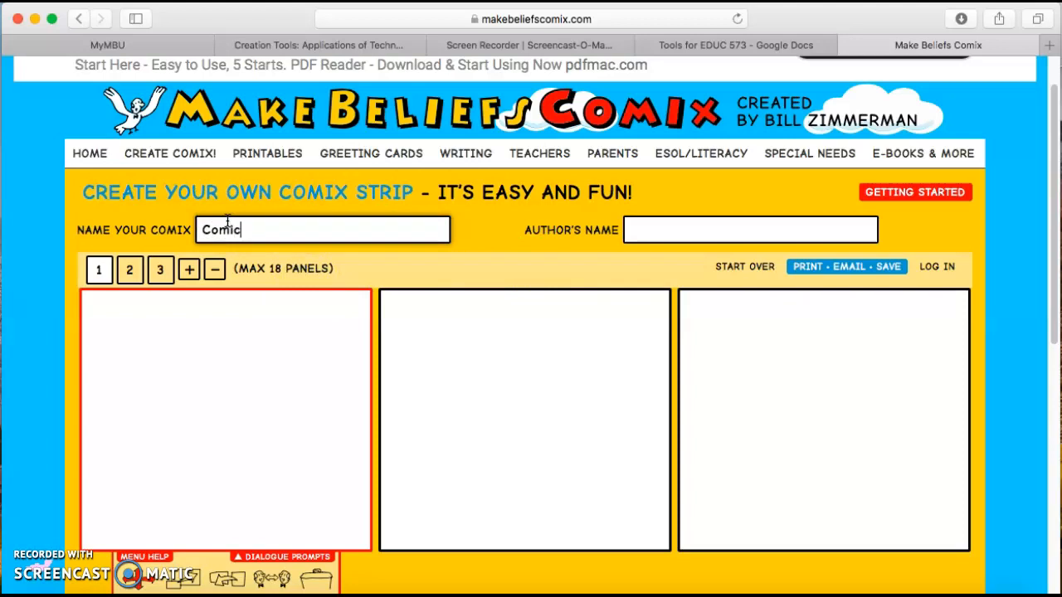
Step: Fill the first panel's background with a medium purple shade and return to the asset categories
scroll(227, 221, down, 1)
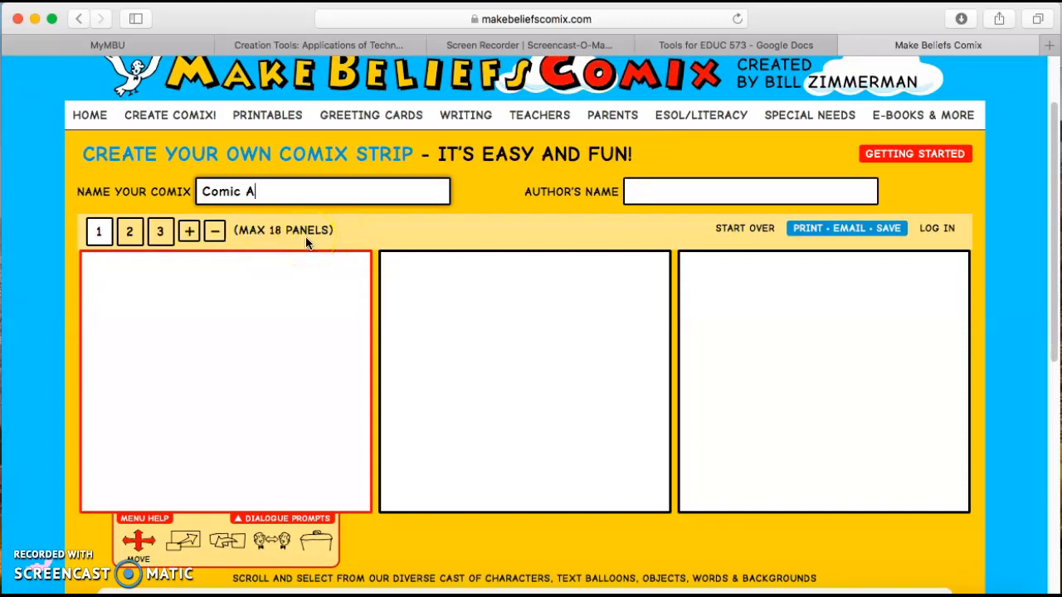
scroll(500, 415, down, 4)
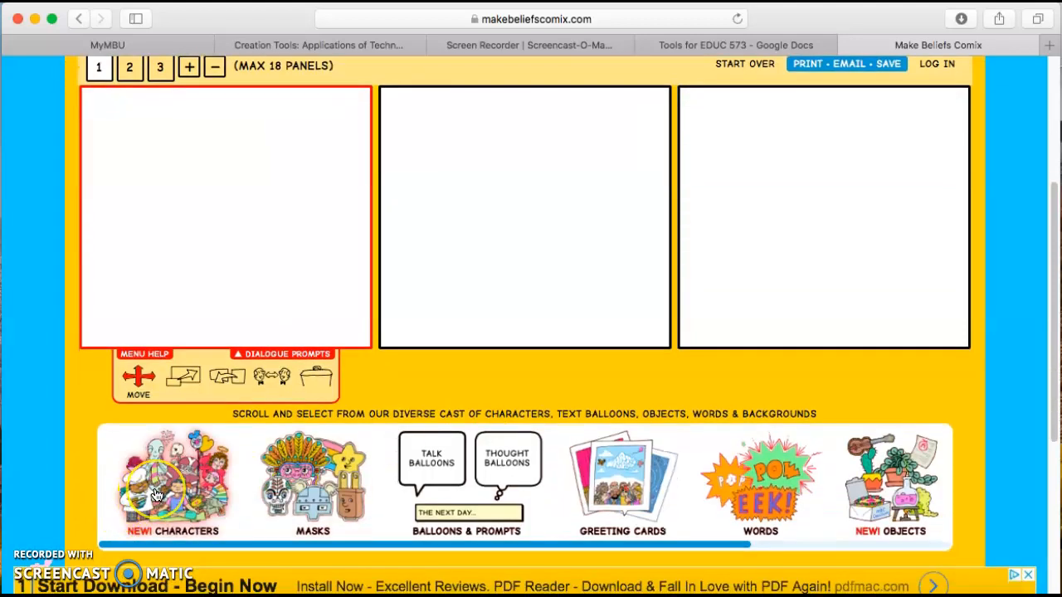
click(463, 497)
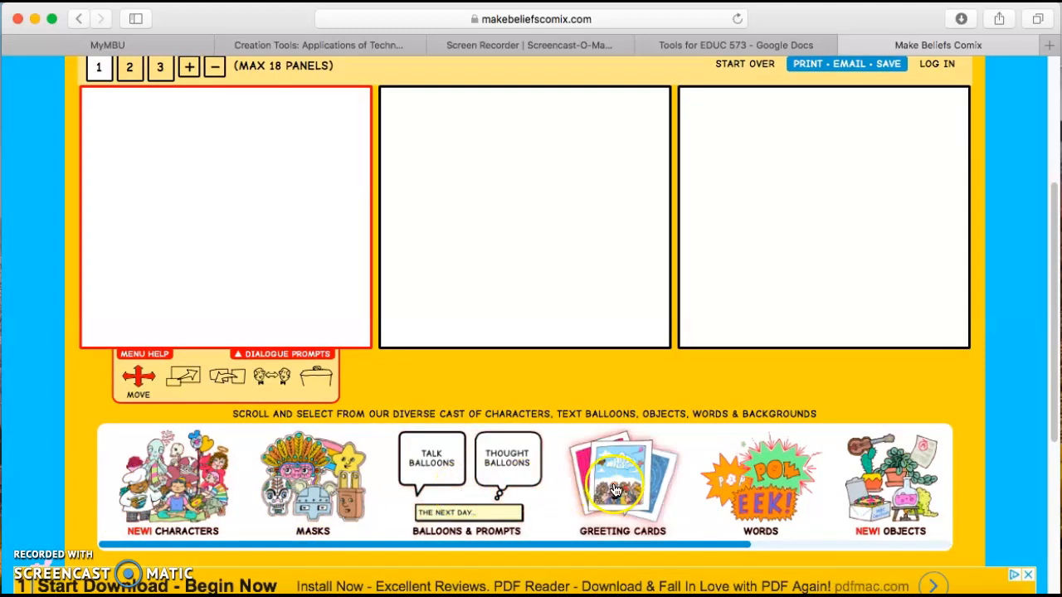
click(775, 479)
scroll(774, 479, right, 5)
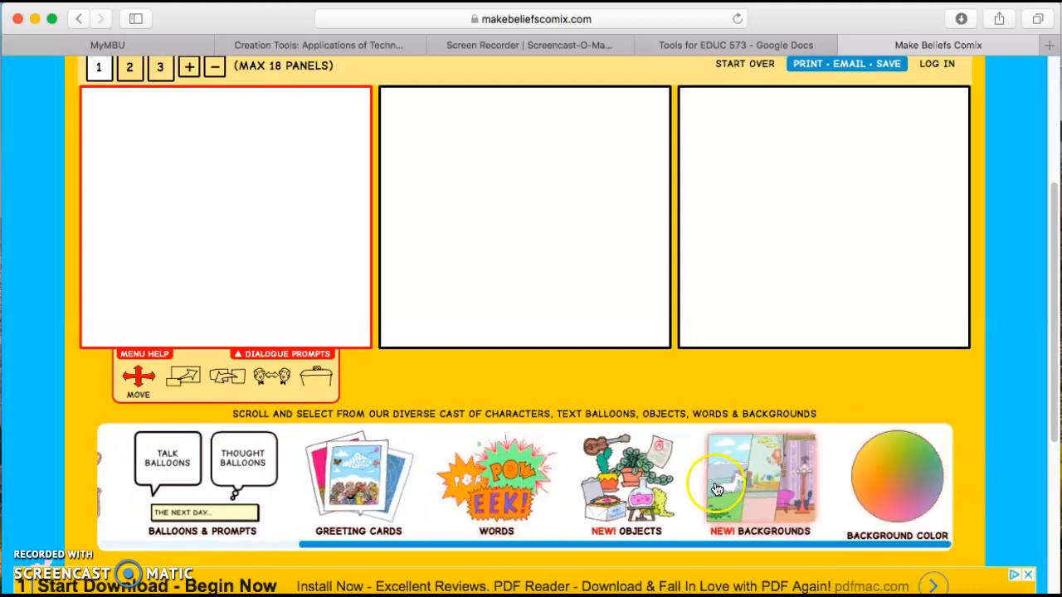
click(390, 297)
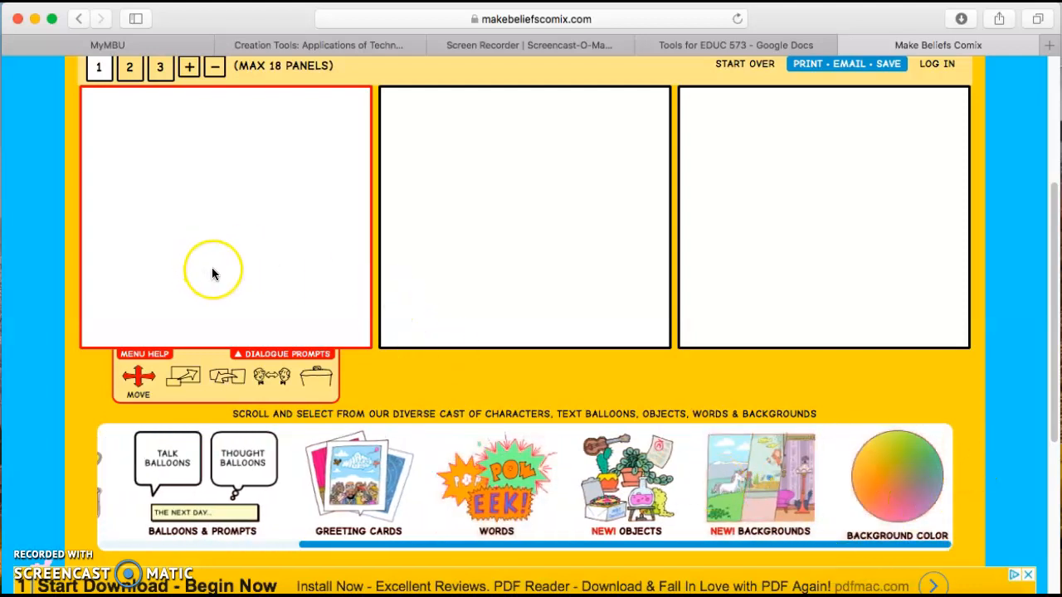
click(889, 478)
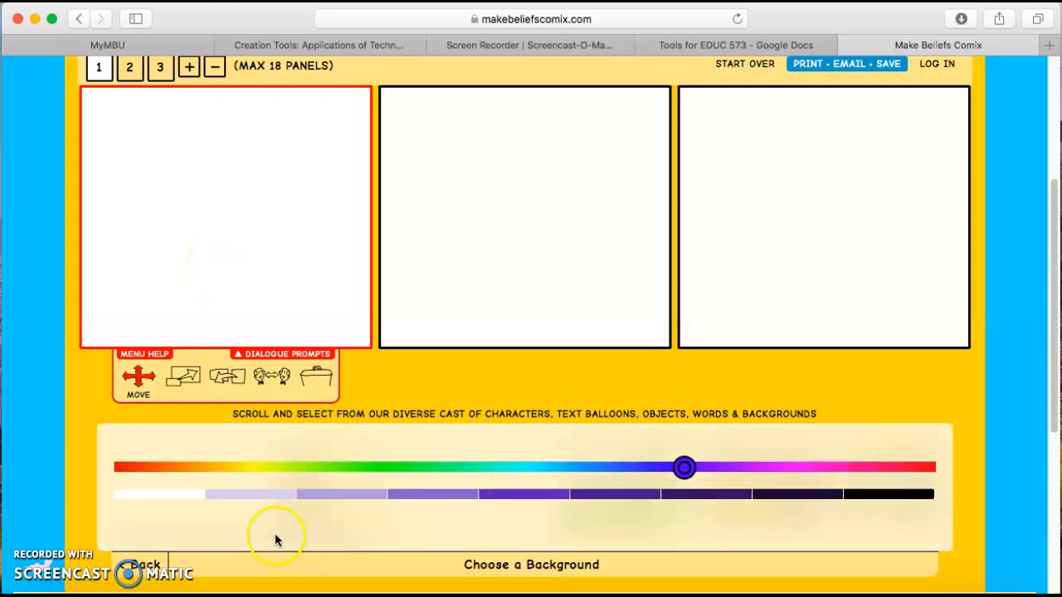
click(684, 466)
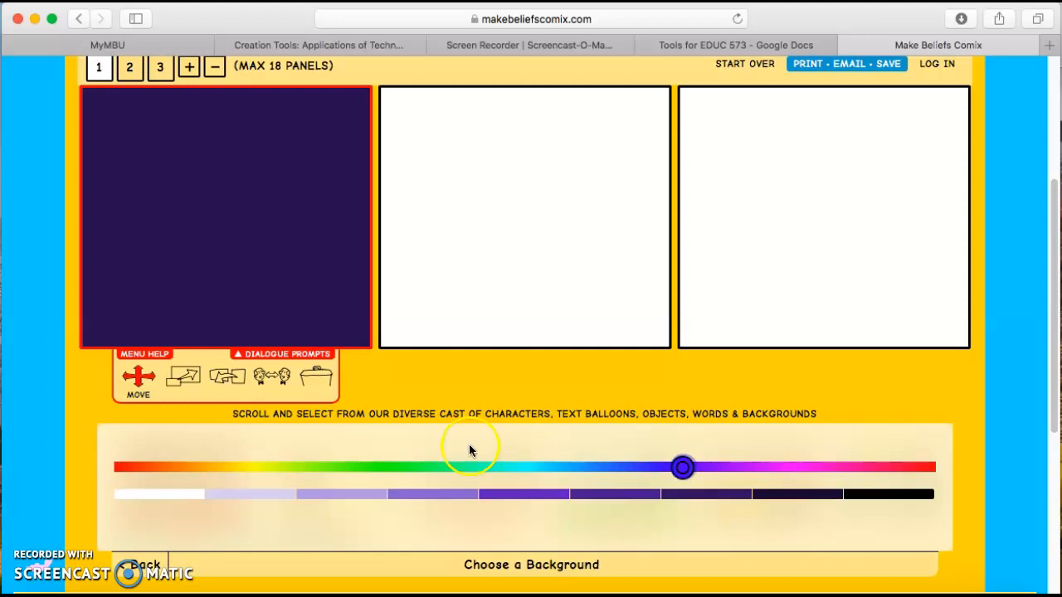
click(419, 498)
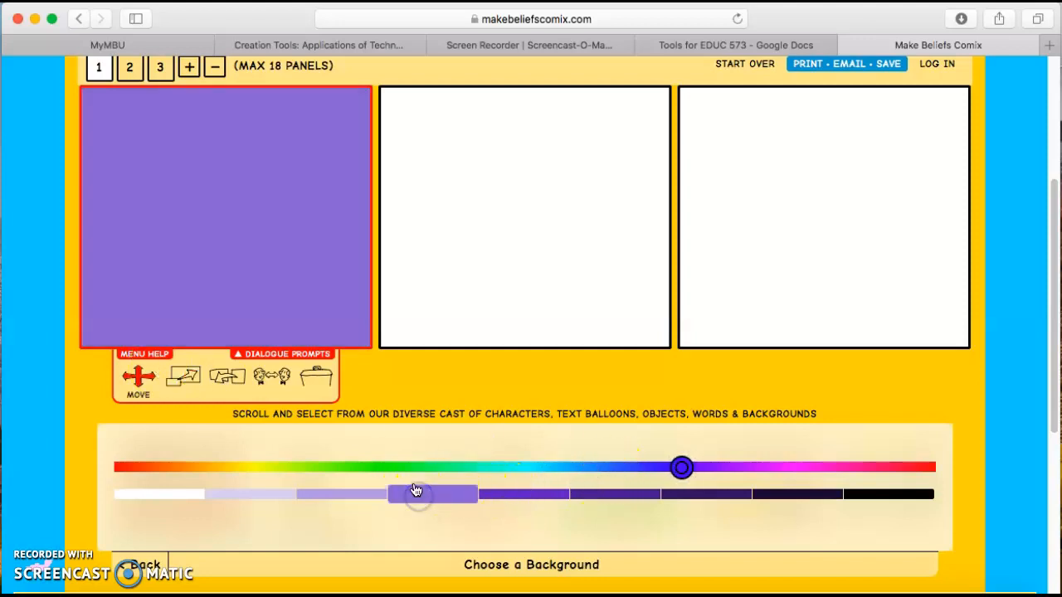
click(129, 558)
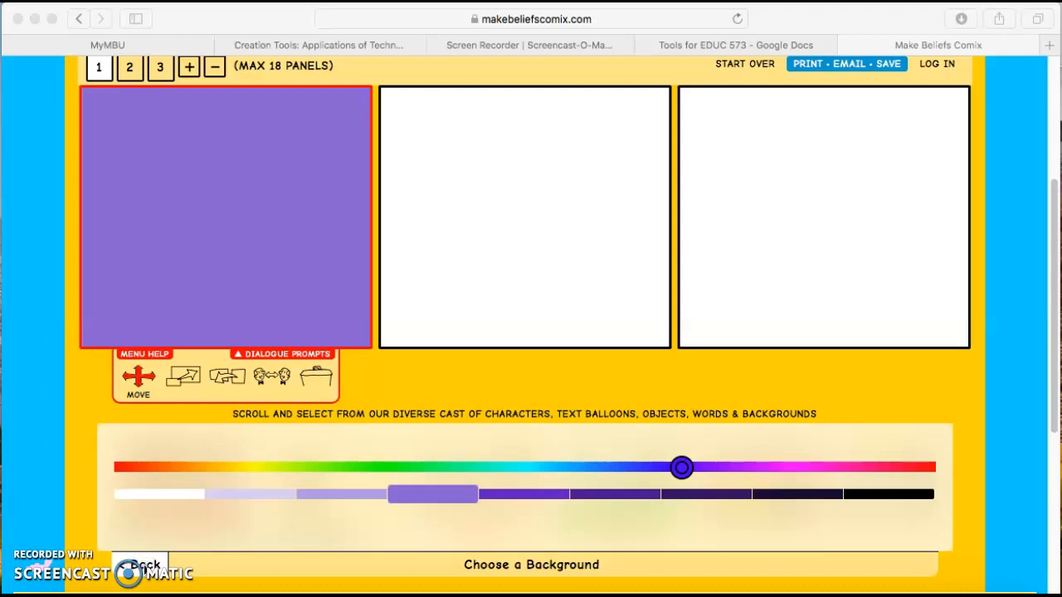
click(143, 563)
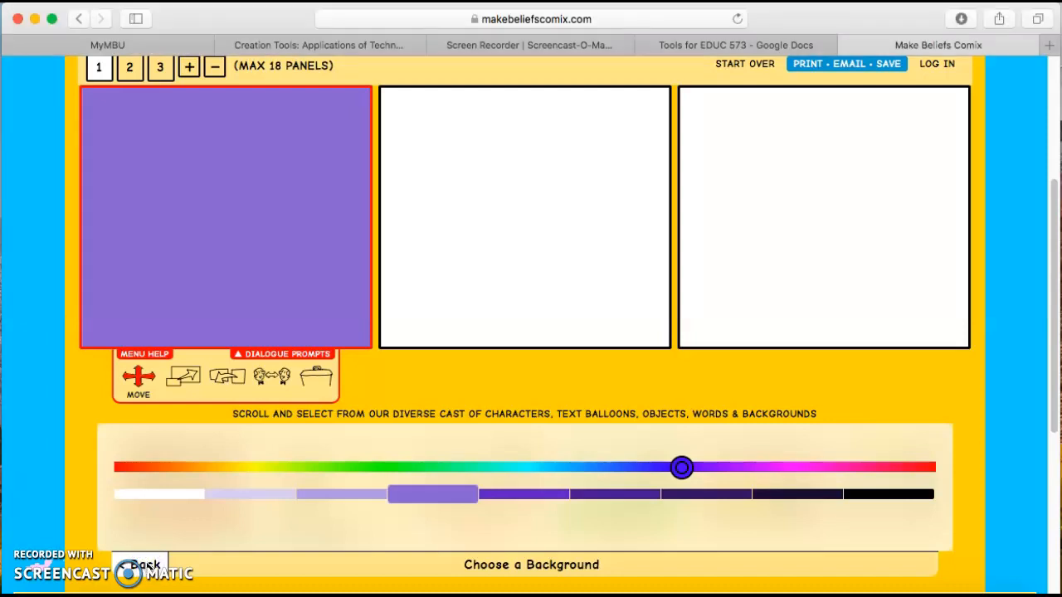
Step: Add the large talk balloon with its tail on the right to the first panel and place it near the upper middle
click(507, 489)
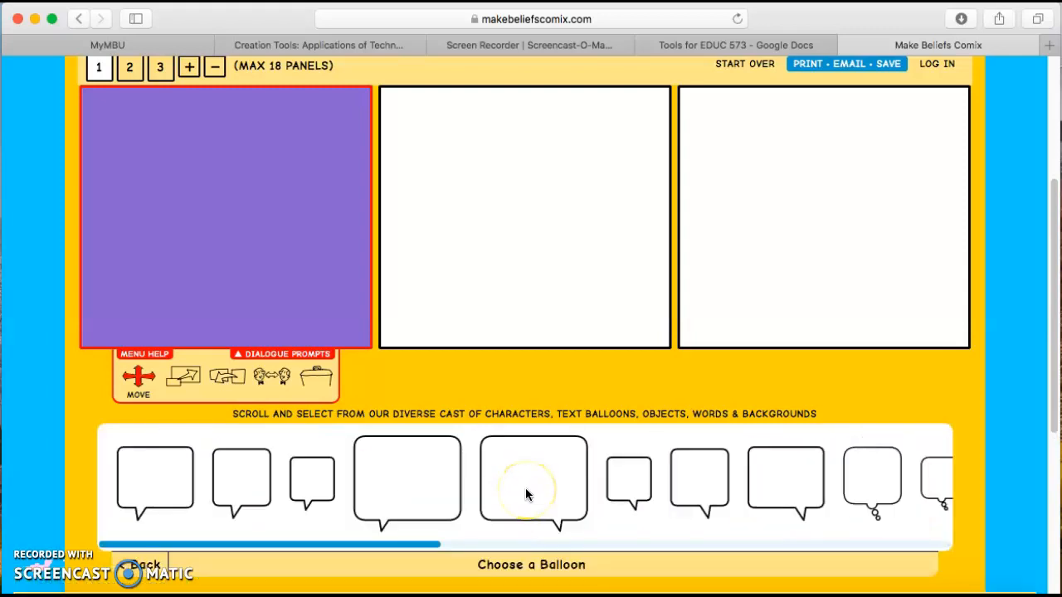
click(525, 494)
drag(257, 281, 238, 214)
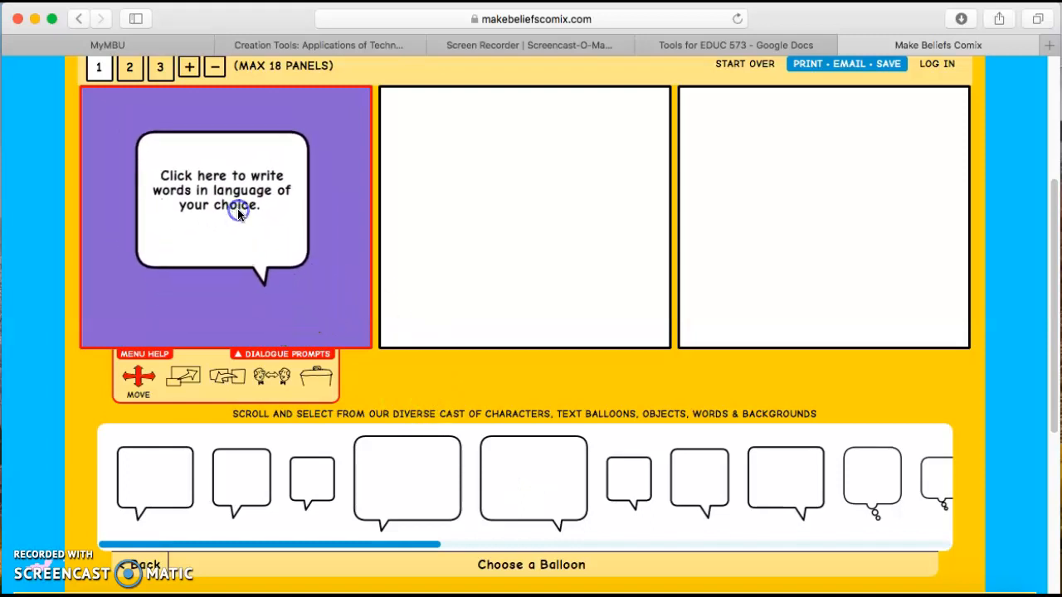
Step: Write "Three things you should know about me" in the first panel's balloon and make the second panel active
click(256, 195)
text(Three th)
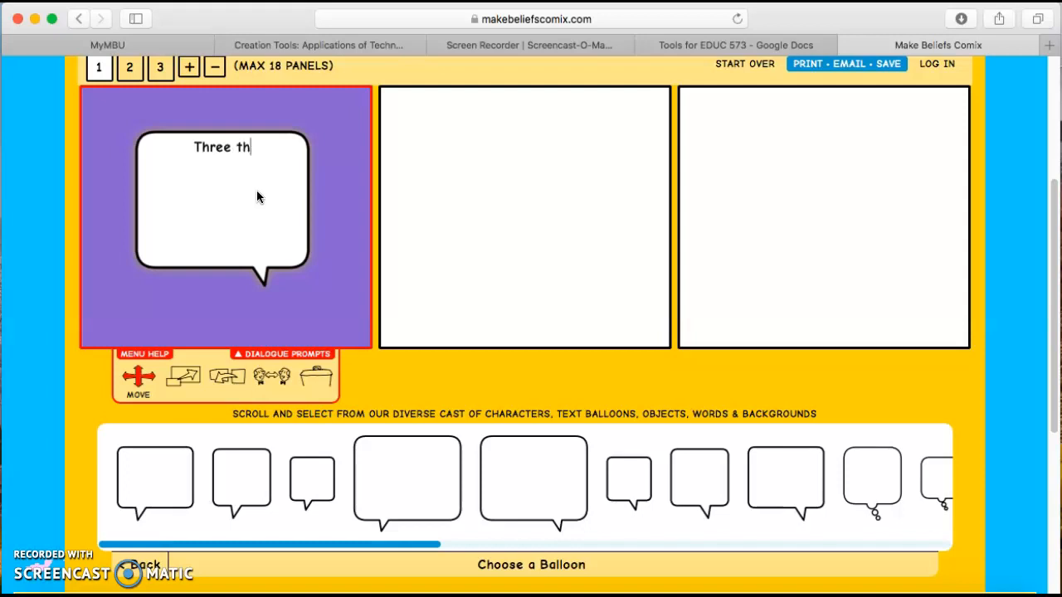
text(ings )
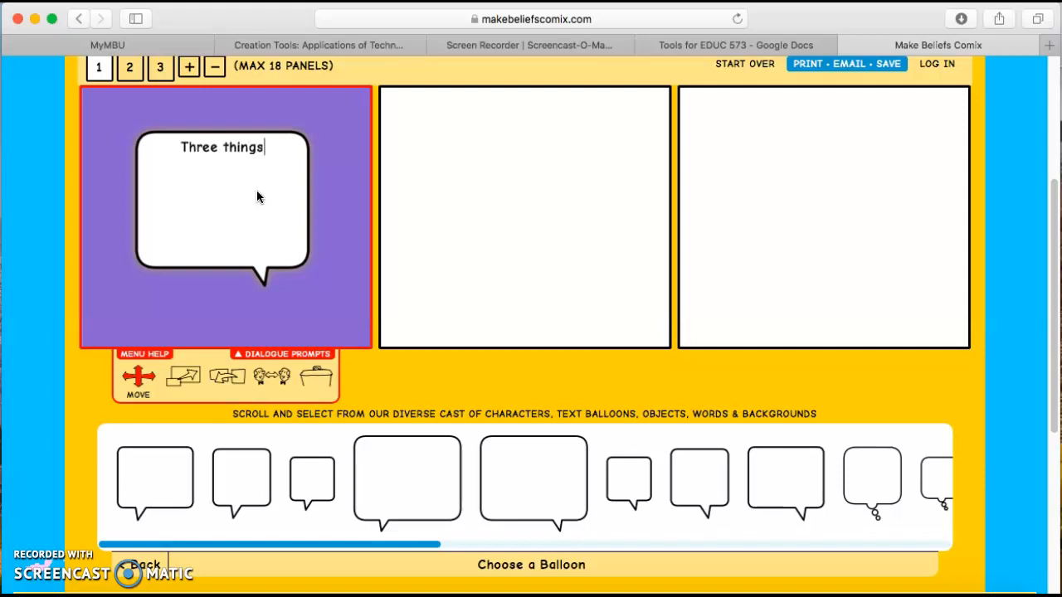
text(y)
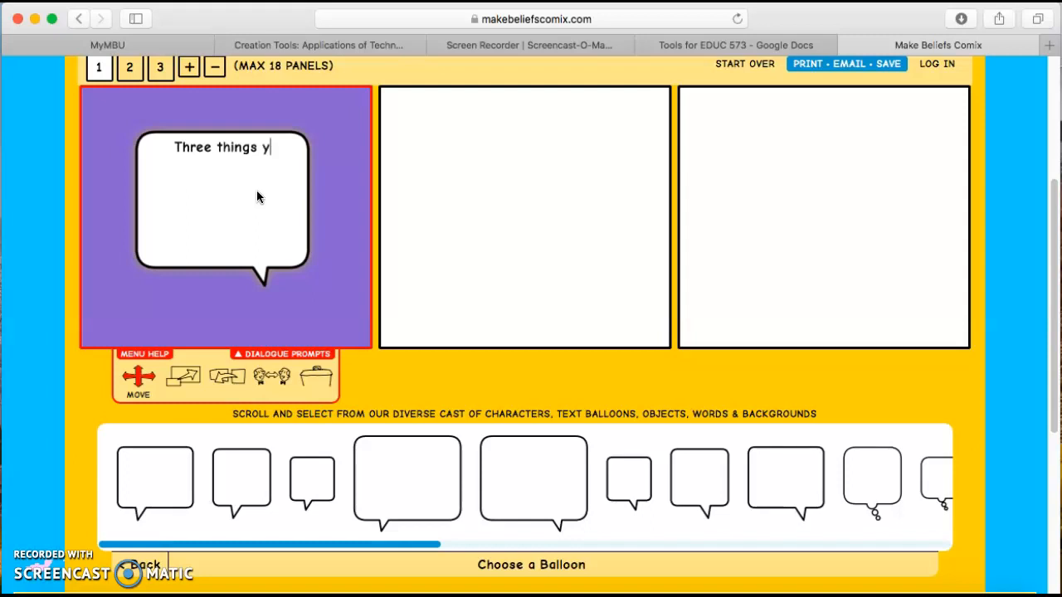
text(ou should)
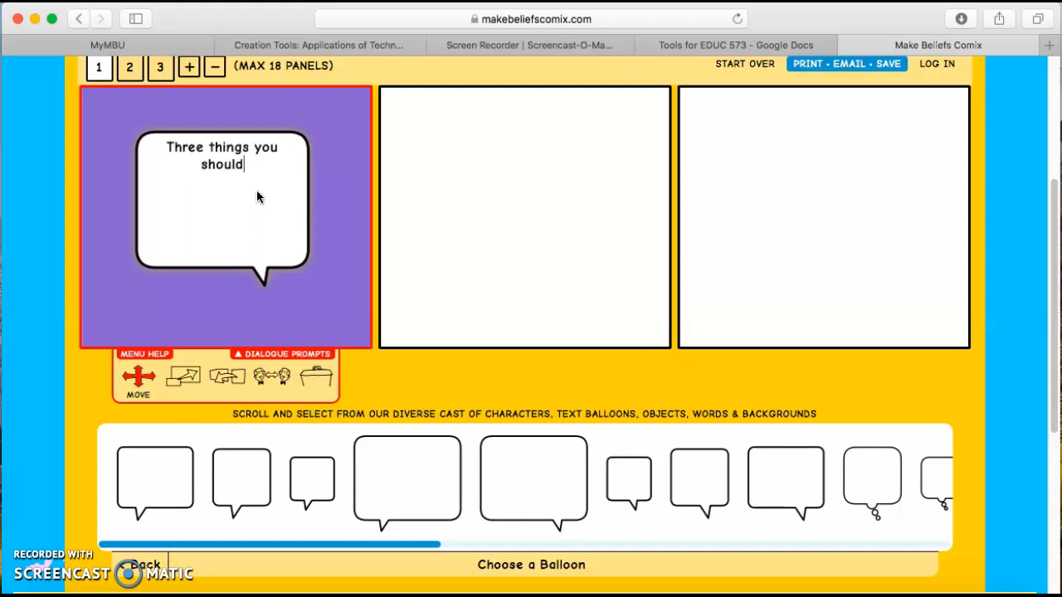
text( know about me)
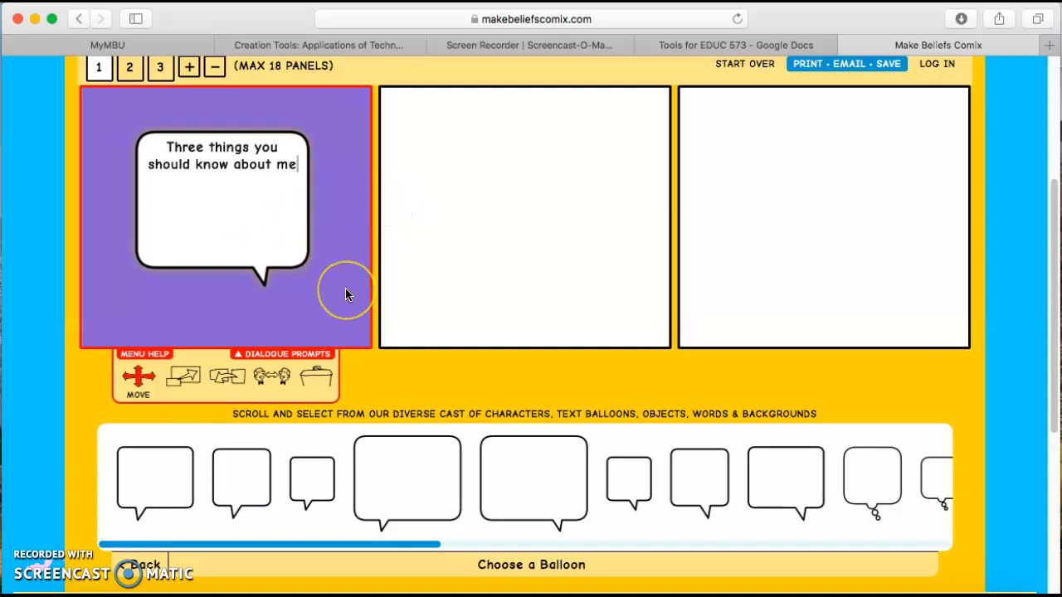
click(467, 266)
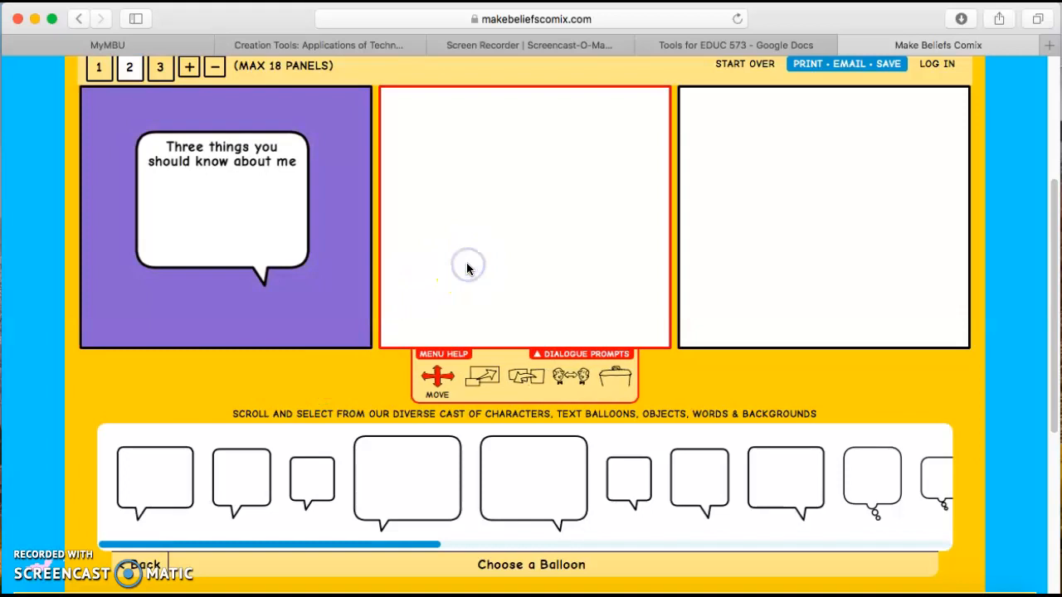
Step: Set the second panel's background to the unicorn and rainbow landscape with the pot of gold
click(145, 564)
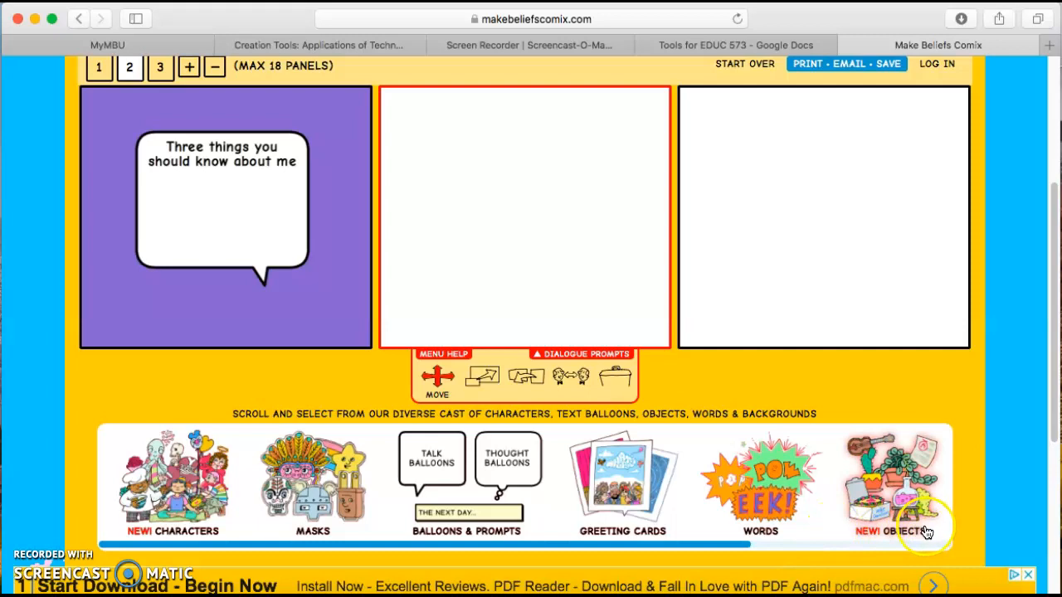
click(860, 545)
click(777, 482)
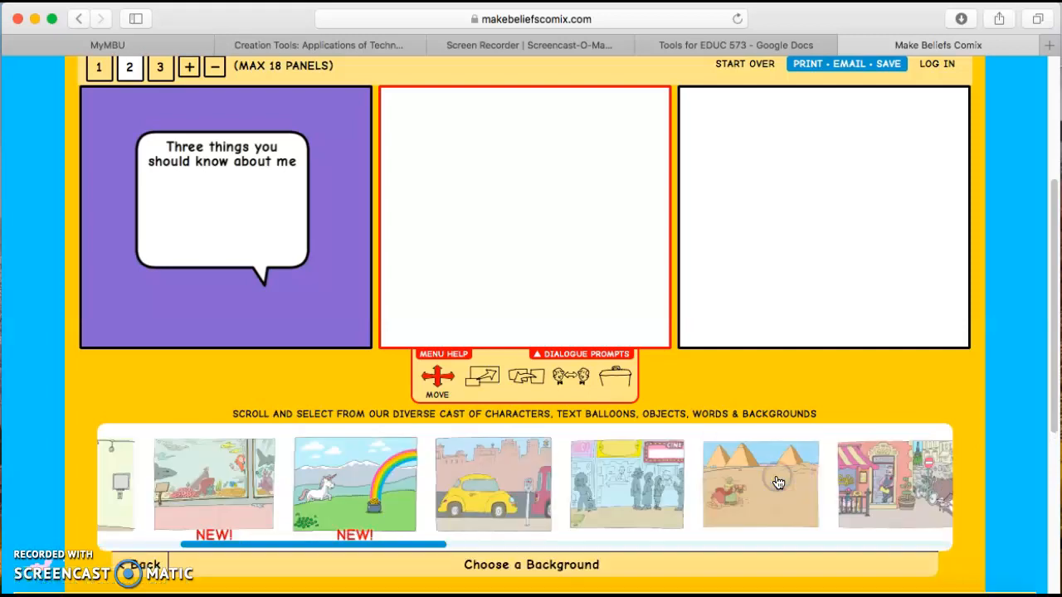
scroll(714, 494, right, 10)
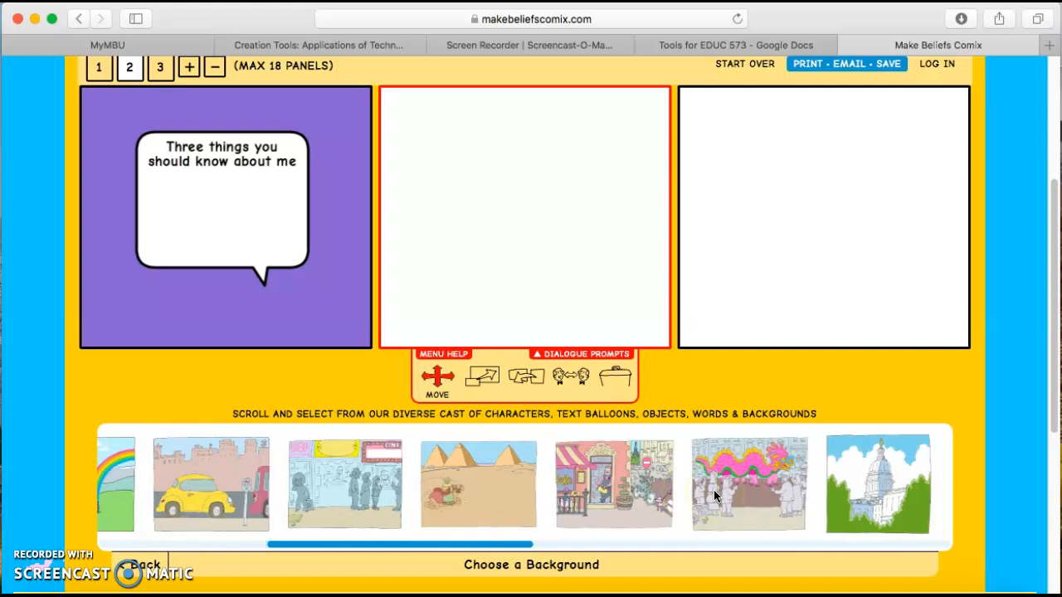
scroll(713, 495, right, 10)
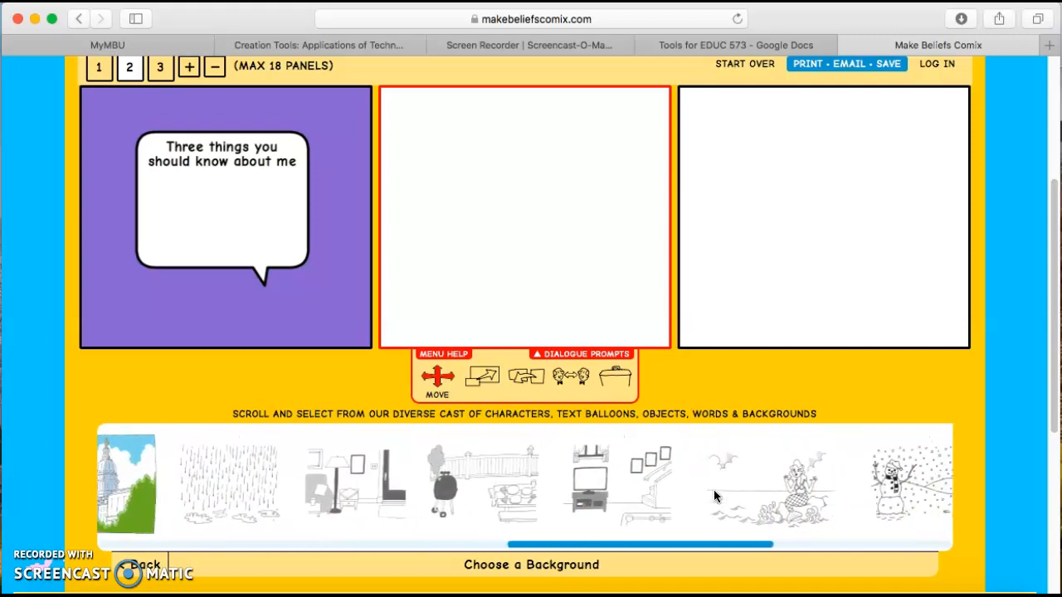
scroll(714, 495, right, 3)
scroll(714, 495, left, 8)
scroll(716, 496, left, 10)
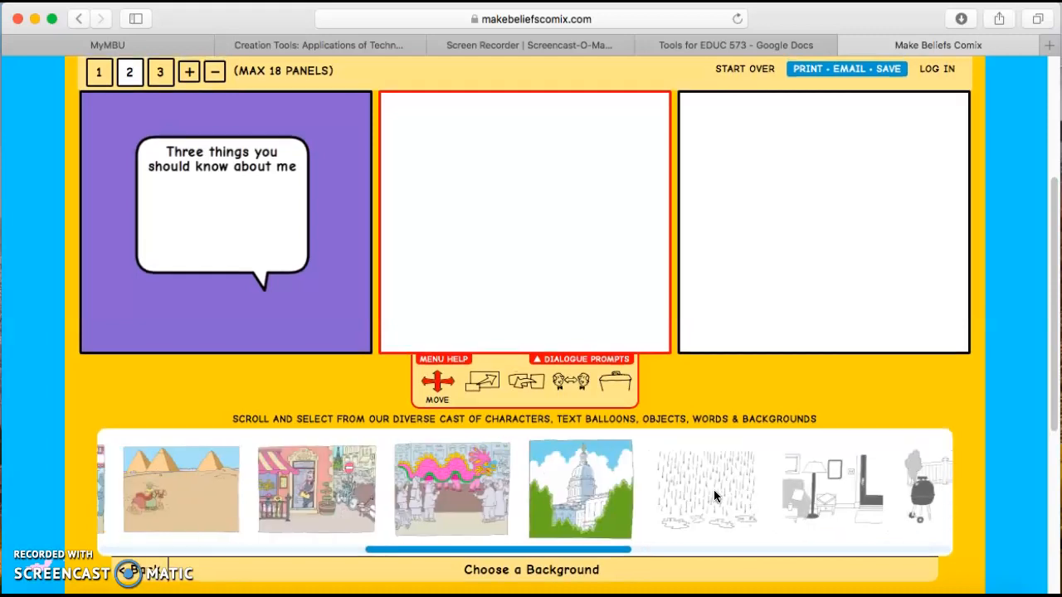
scroll(713, 497, left, 5)
click(342, 478)
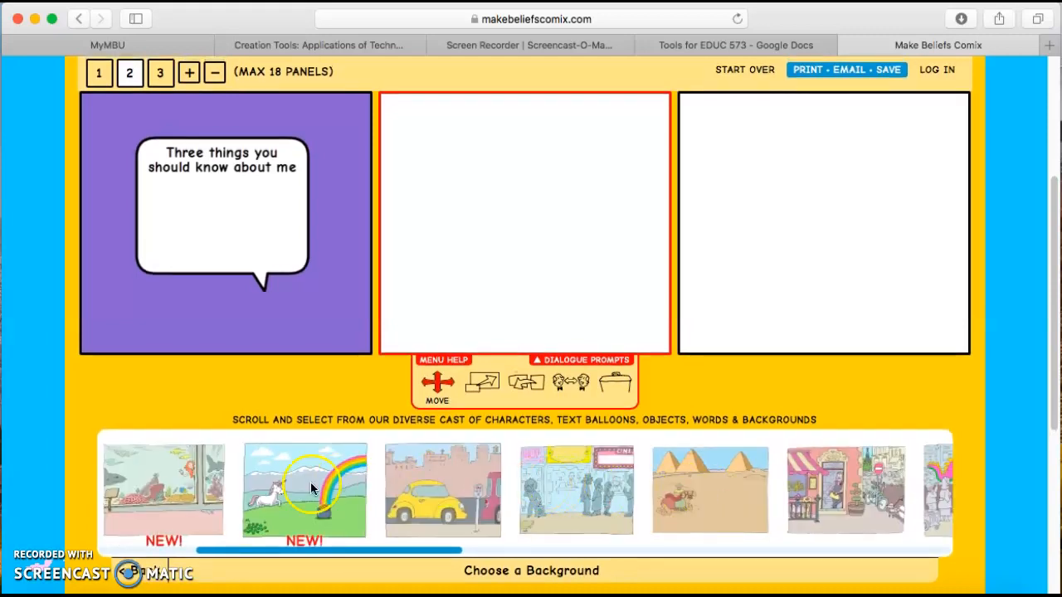
click(579, 238)
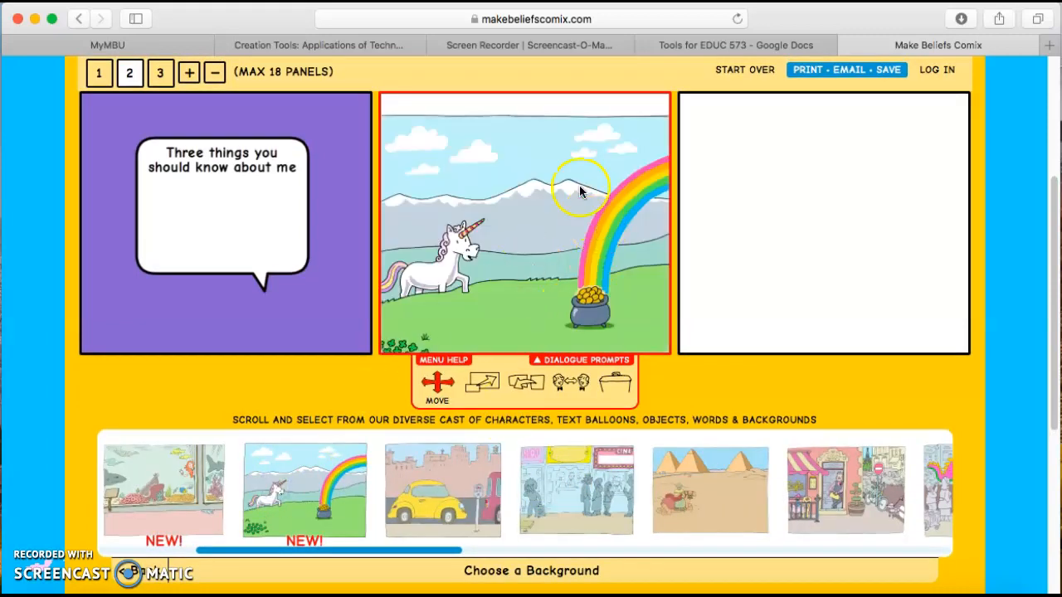
Step: Add the "Type your own..." prompt box to the second panel and write "I have three daughters" in it
click(147, 571)
click(230, 514)
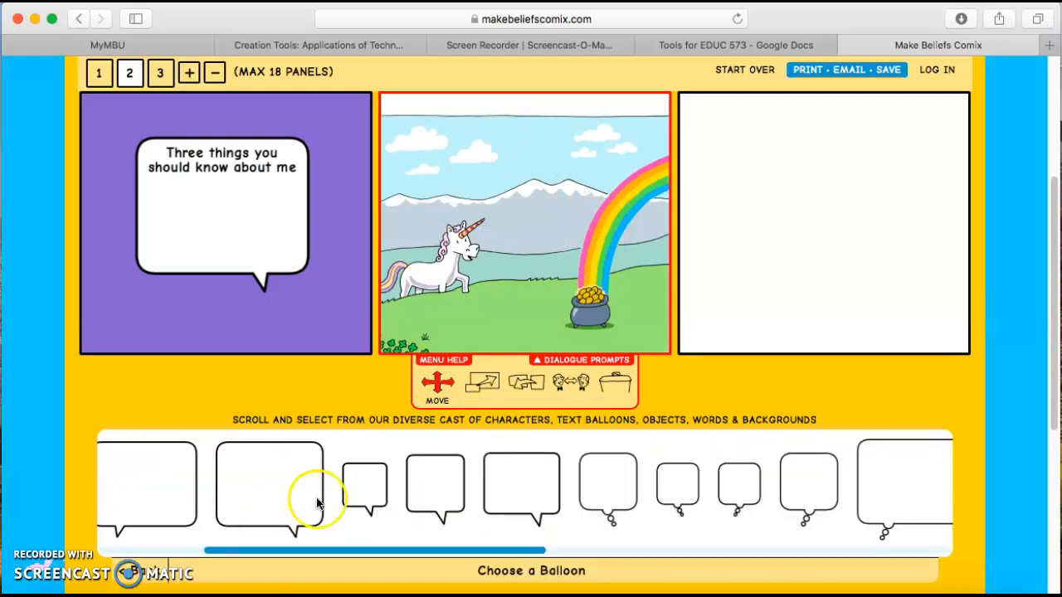
scroll(622, 503, right, 3)
scroll(624, 505, right, 10)
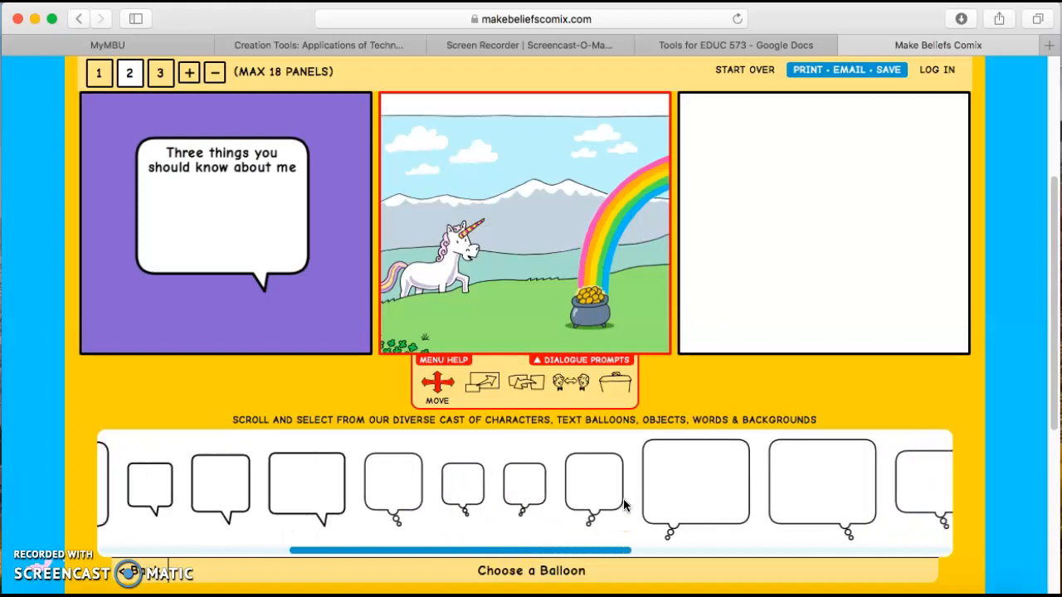
scroll(624, 503, right, 6)
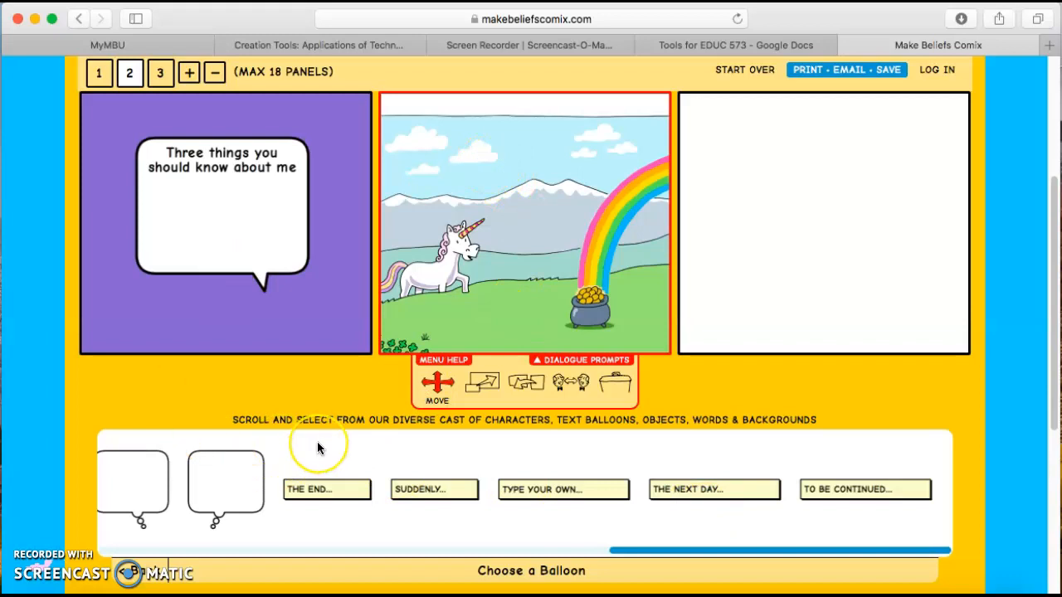
scroll(317, 444, left, 2)
scroll(317, 448, left, 3)
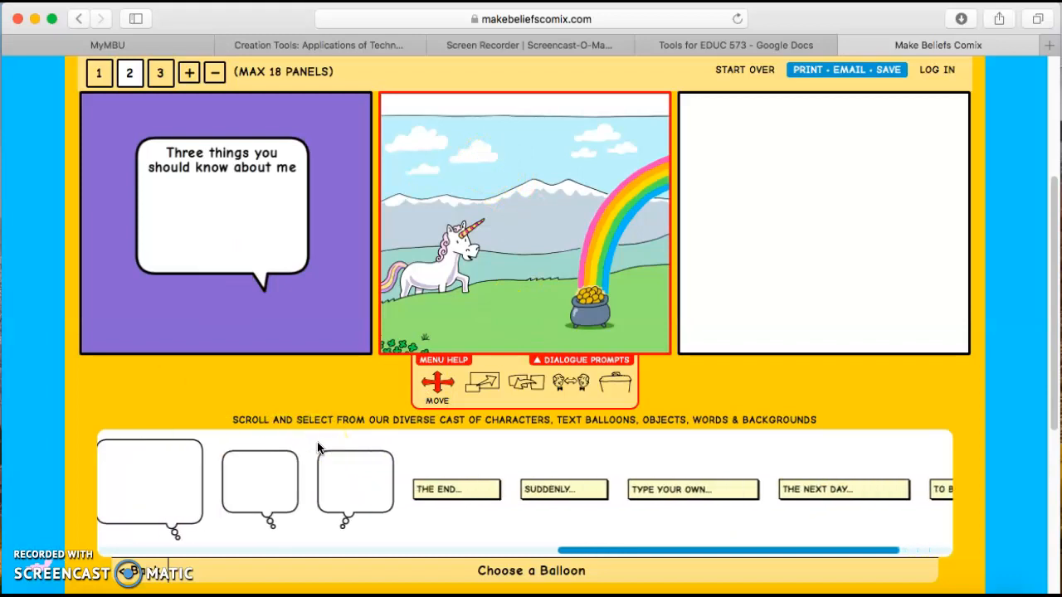
click(668, 489)
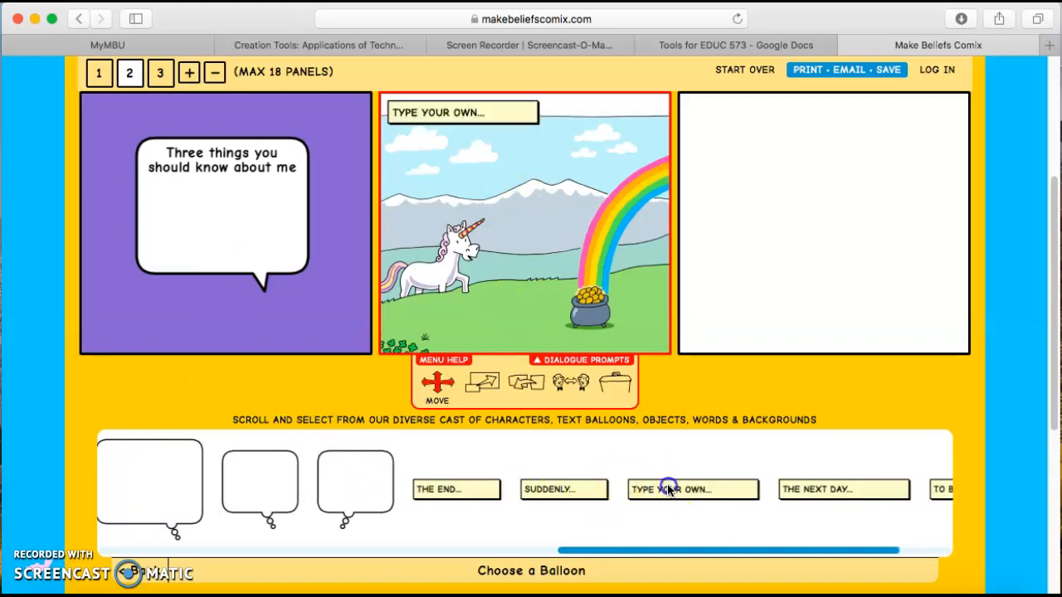
click(498, 105)
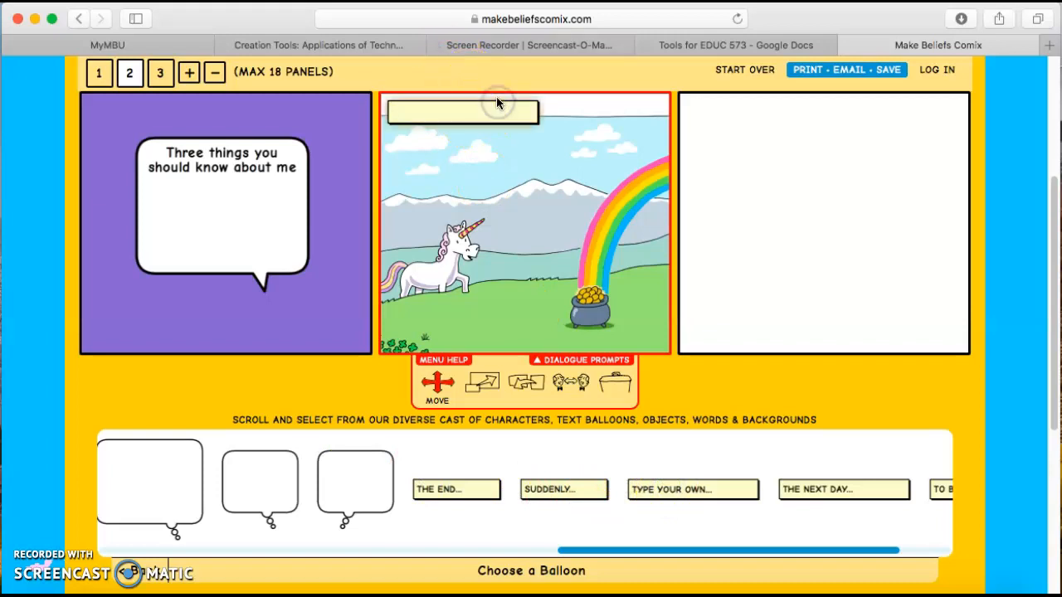
text(I have three daughters)
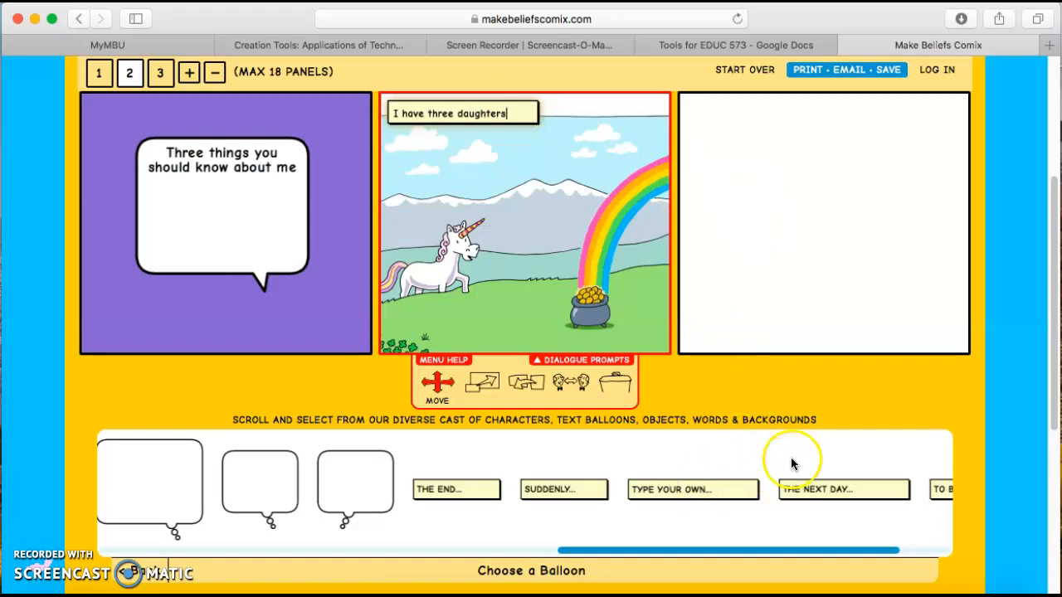
Step: Make the third panel active and open the collection of characters
click(813, 291)
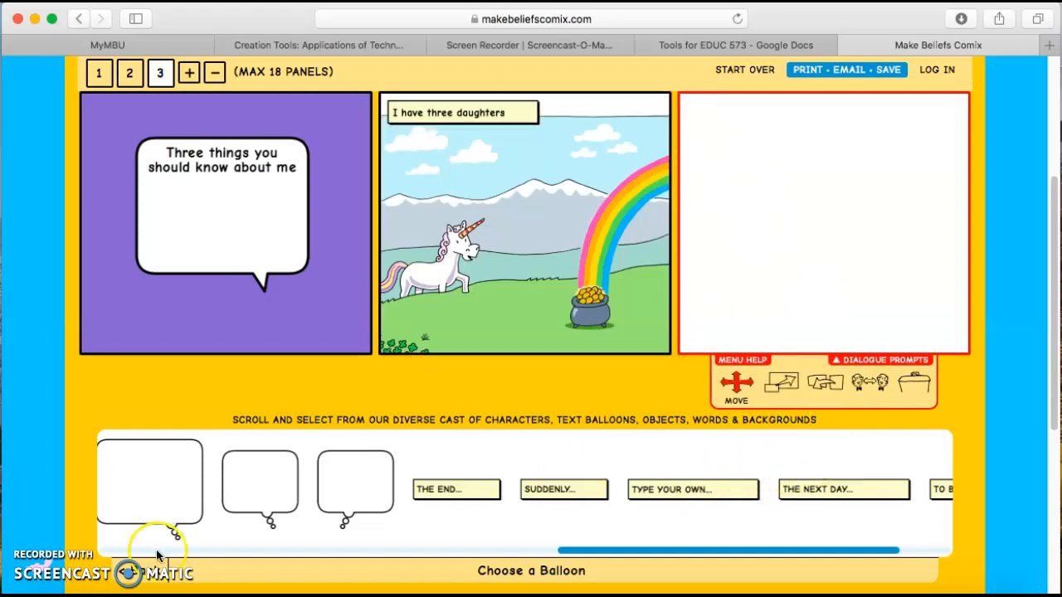
click(137, 572)
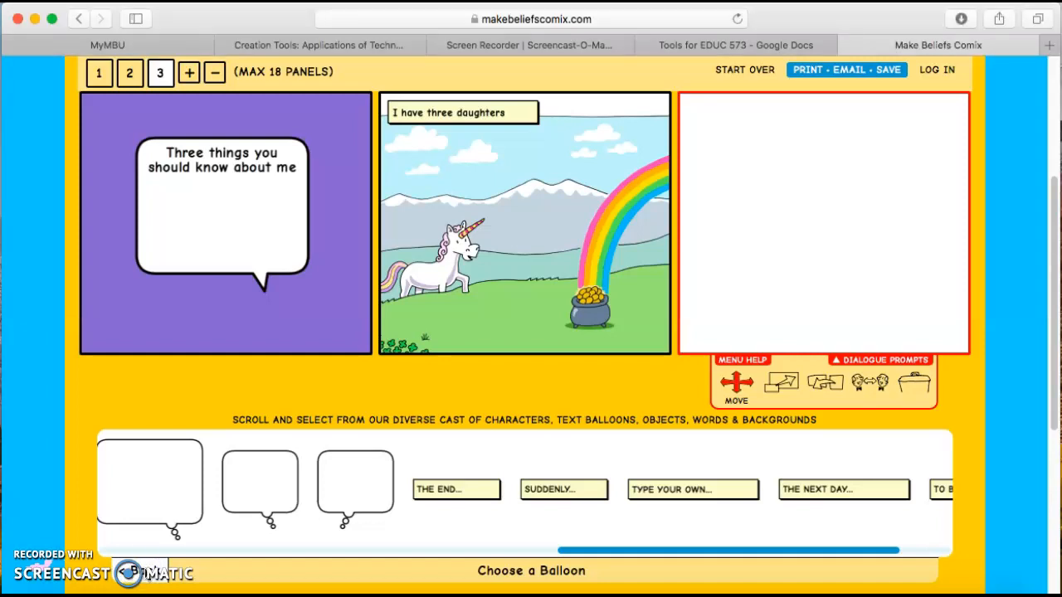
click(146, 573)
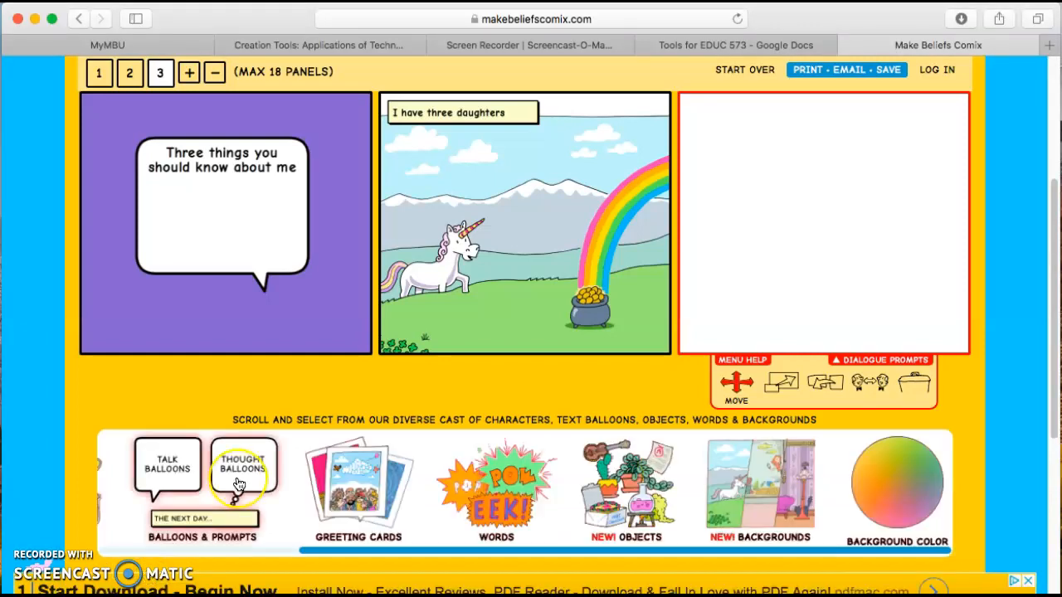
scroll(239, 485, left, 3)
click(196, 490)
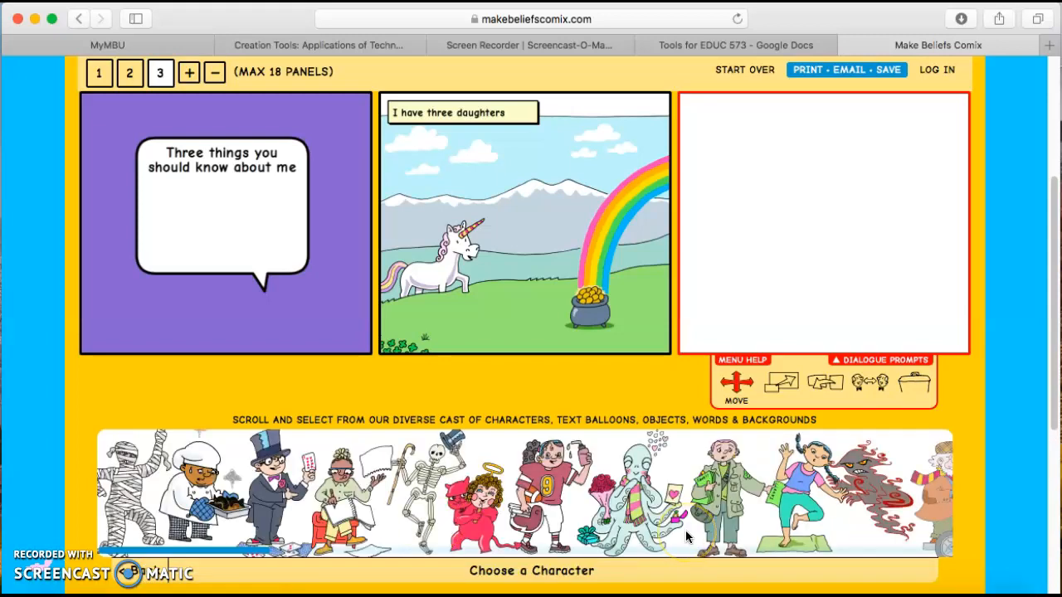
Step: Add the winged beehive-haired woman in the striped skirt to the third panel, using the pose where she smells a flower
scroll(686, 537, right, 5)
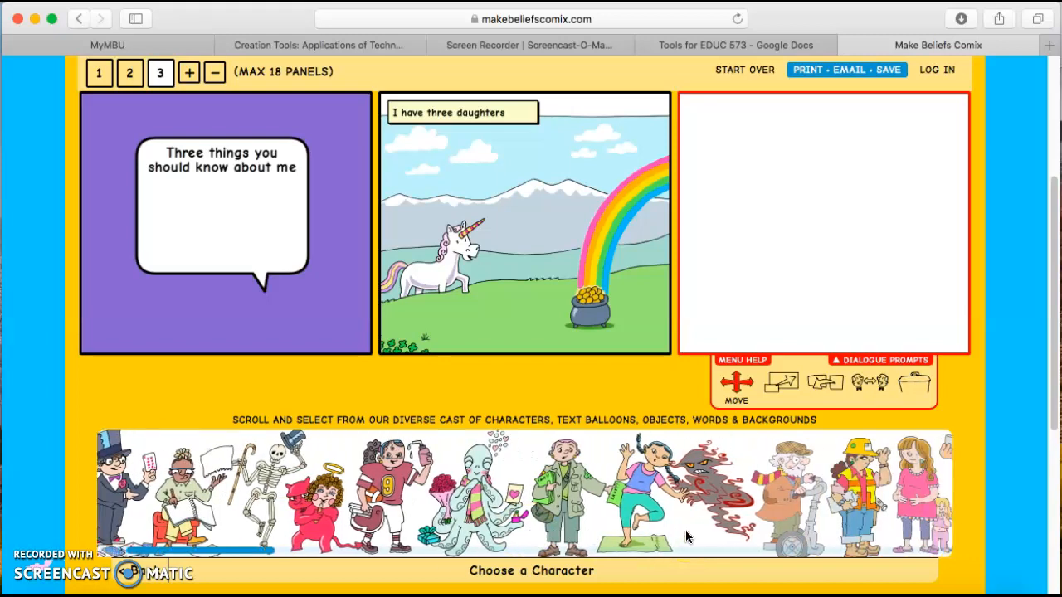
scroll(685, 530, right, 6)
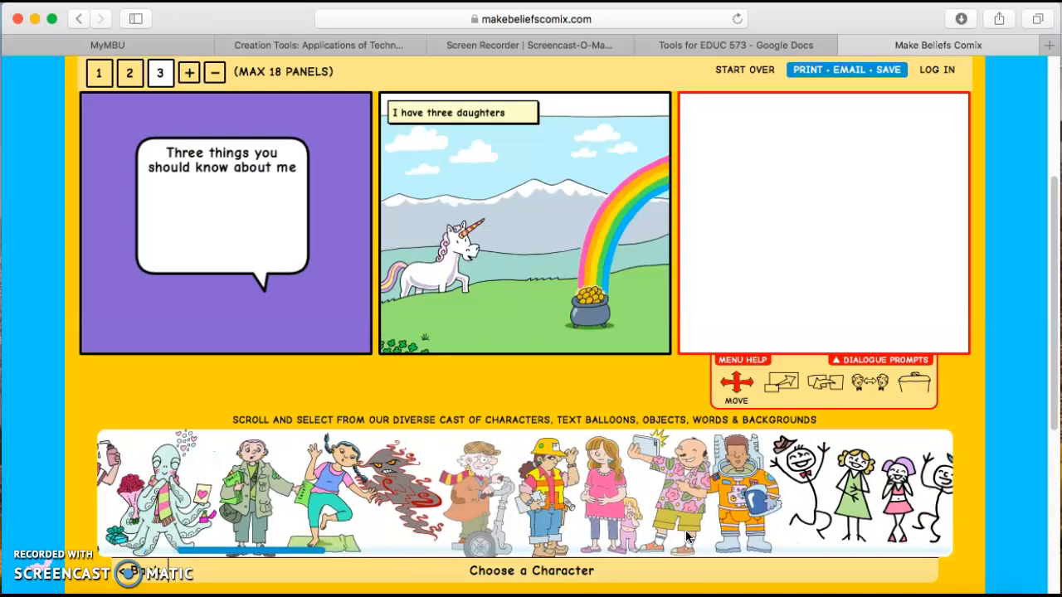
scroll(685, 537, right, 8)
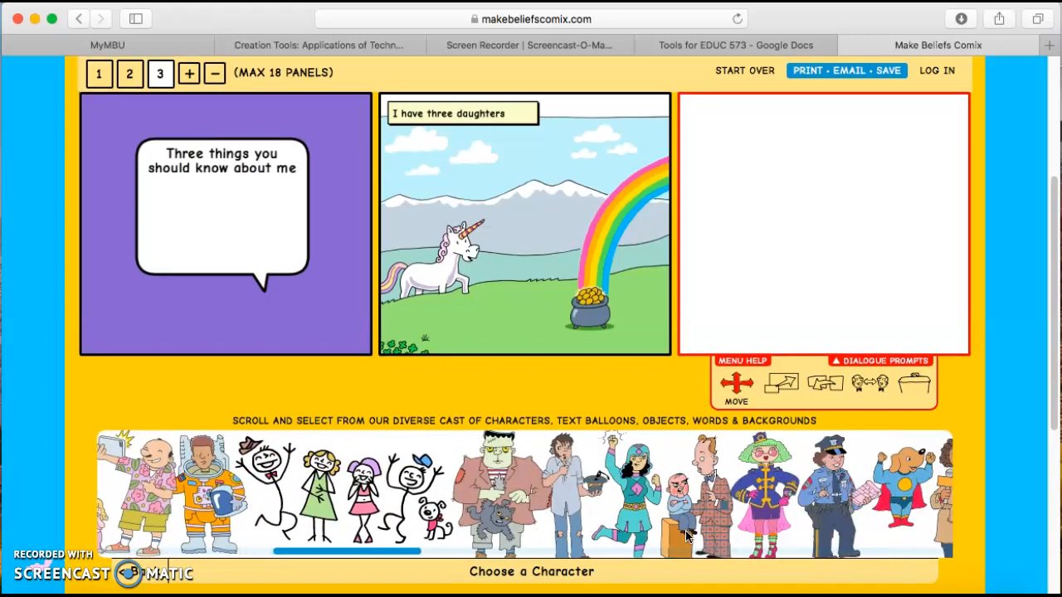
scroll(685, 537, right, 7)
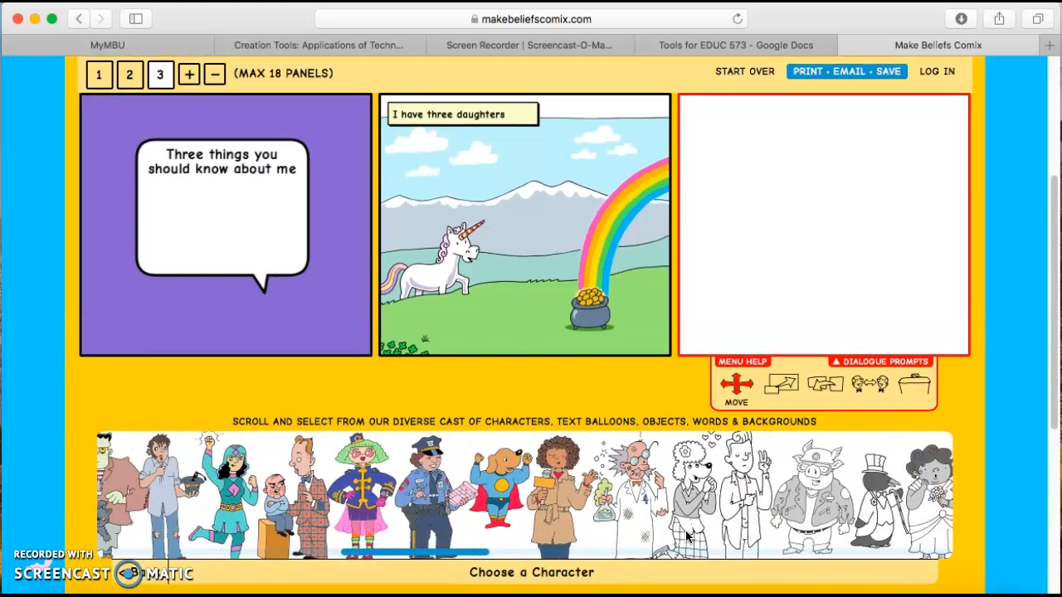
scroll(686, 537, right, 4)
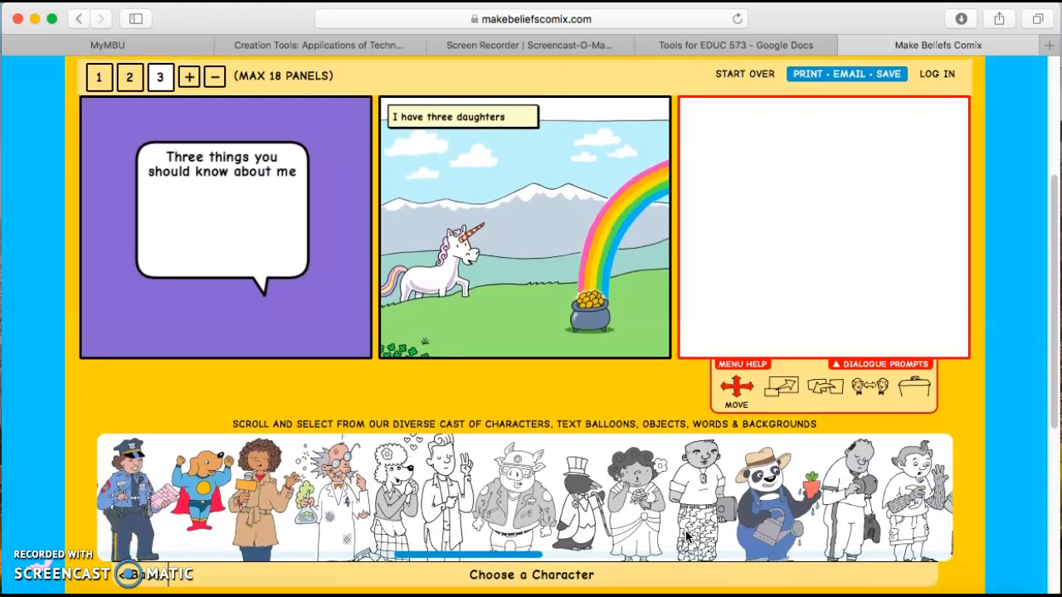
scroll(685, 537, right, 5)
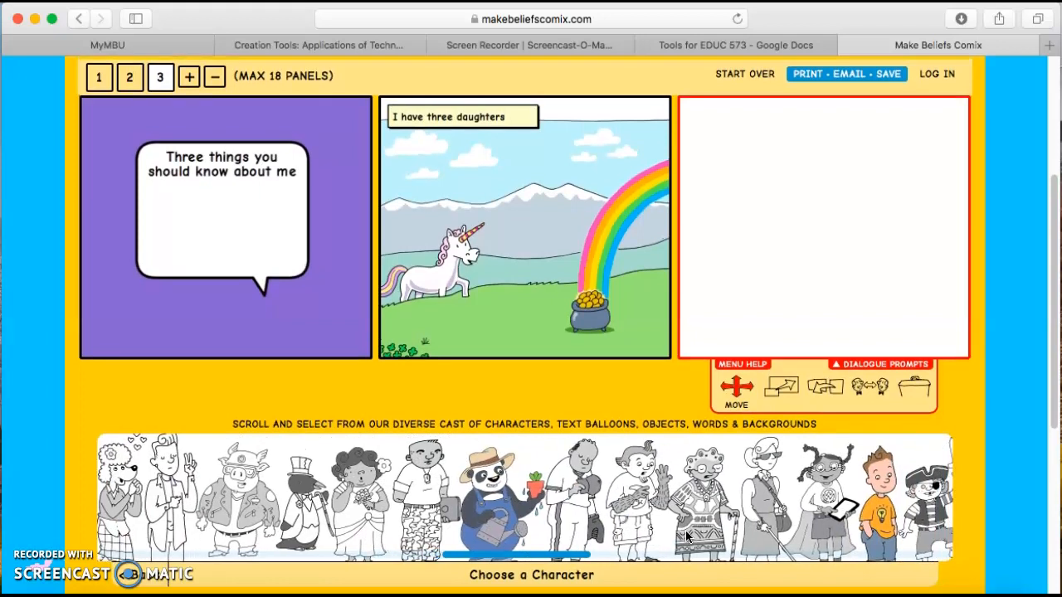
scroll(685, 537, right, 5)
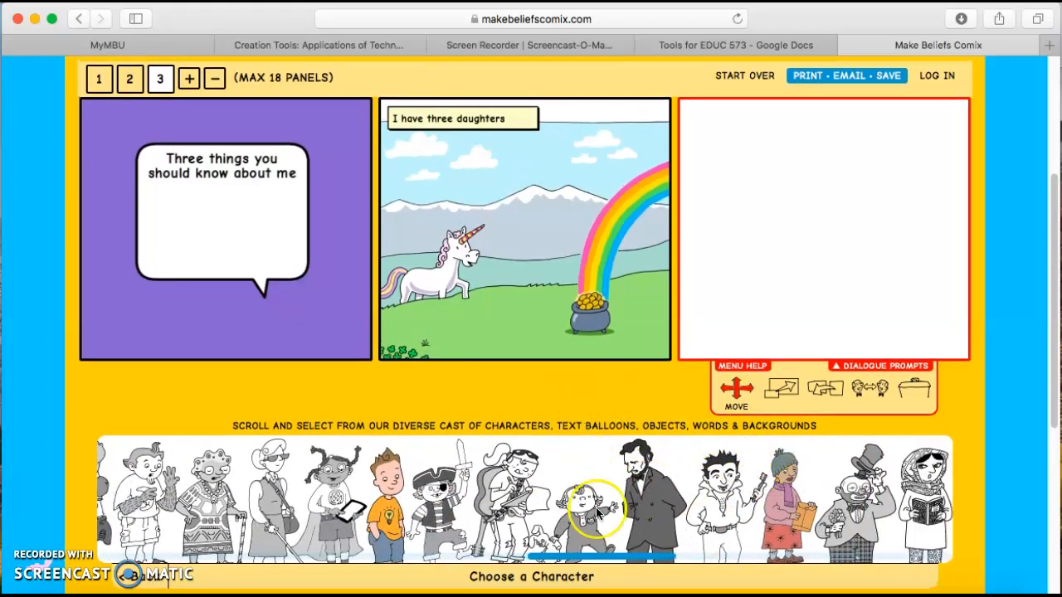
scroll(711, 494, right, 10)
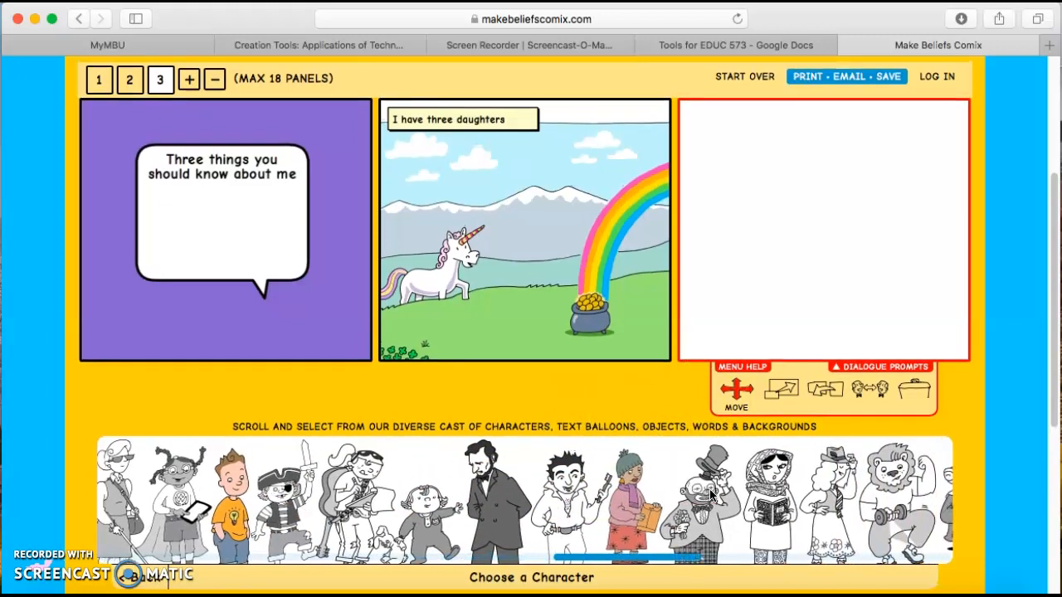
scroll(711, 494, right, 10)
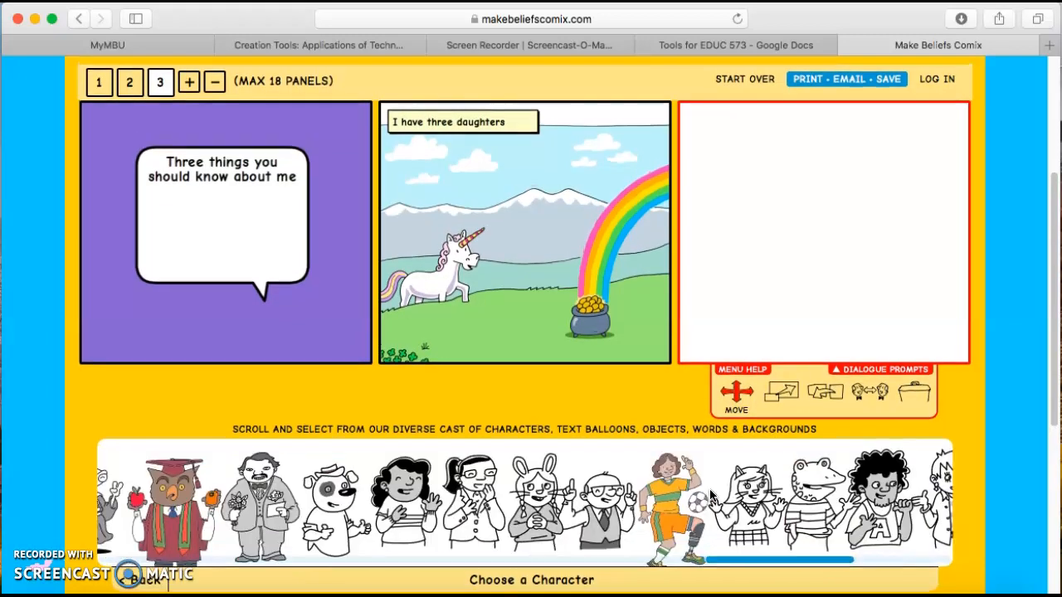
scroll(711, 495, right, 6)
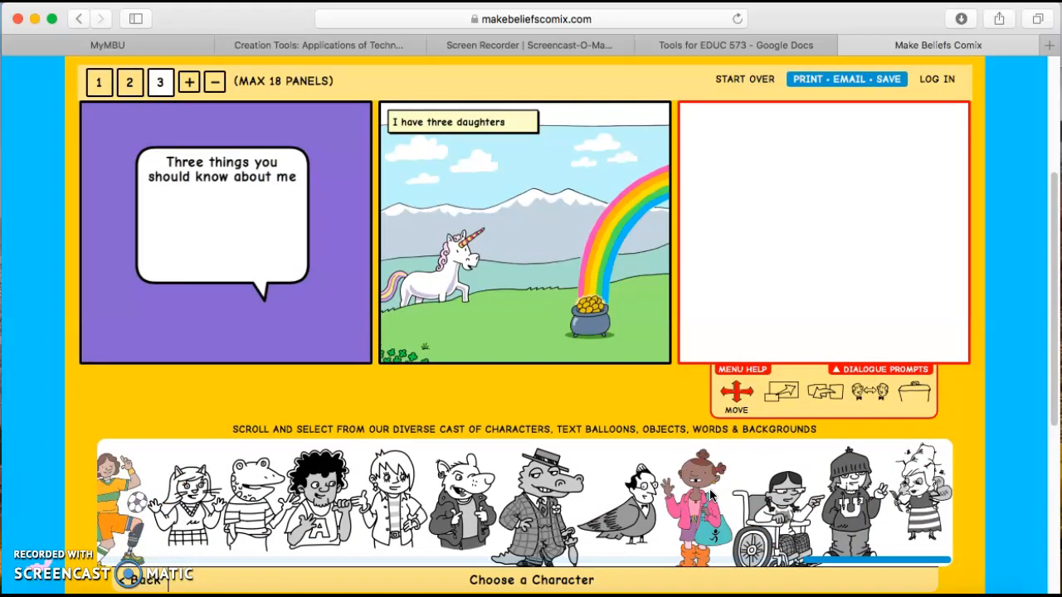
click(934, 498)
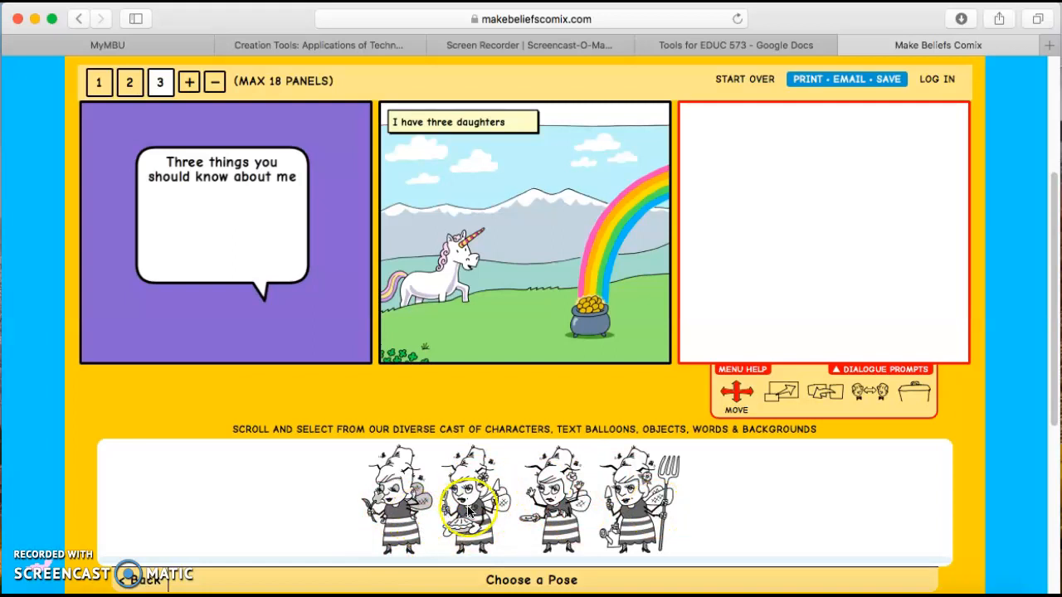
click(382, 508)
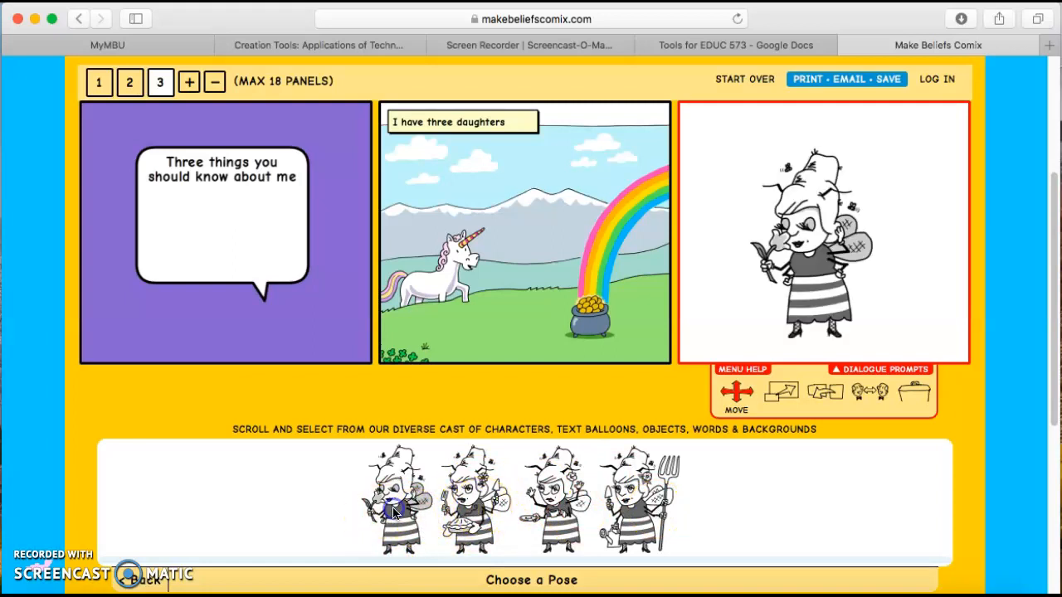
click(720, 154)
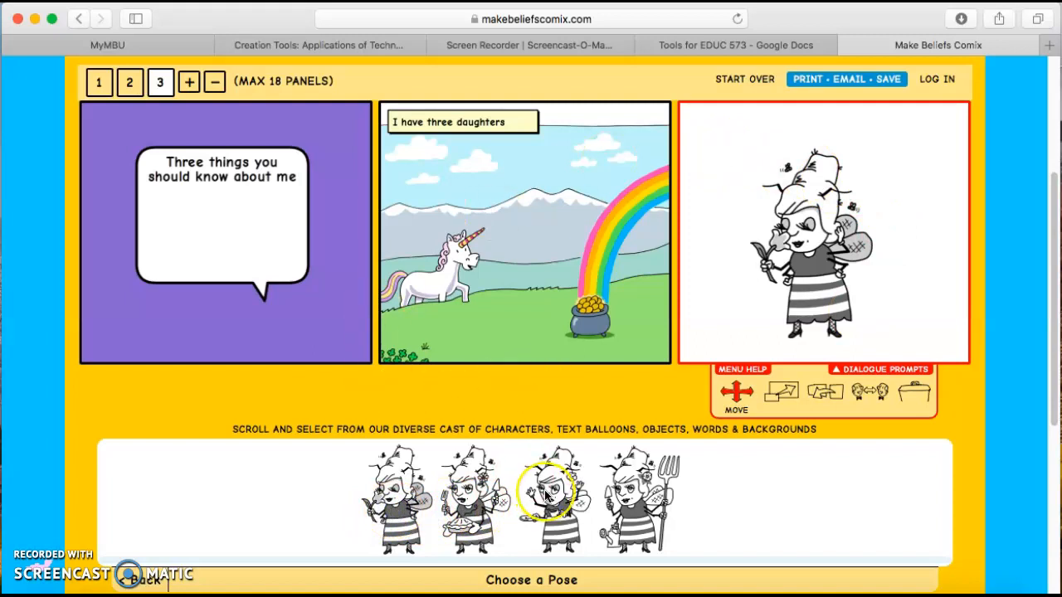
Step: Delete the winged beehive-haired woman from the third panel
scroll(546, 491, down, 5)
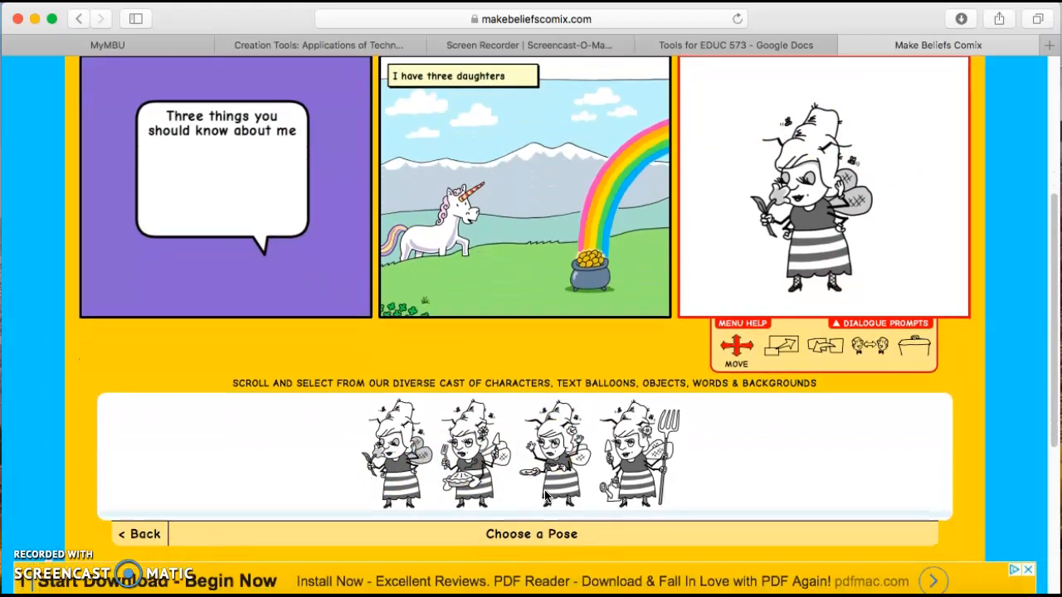
scroll(545, 496, up, 10)
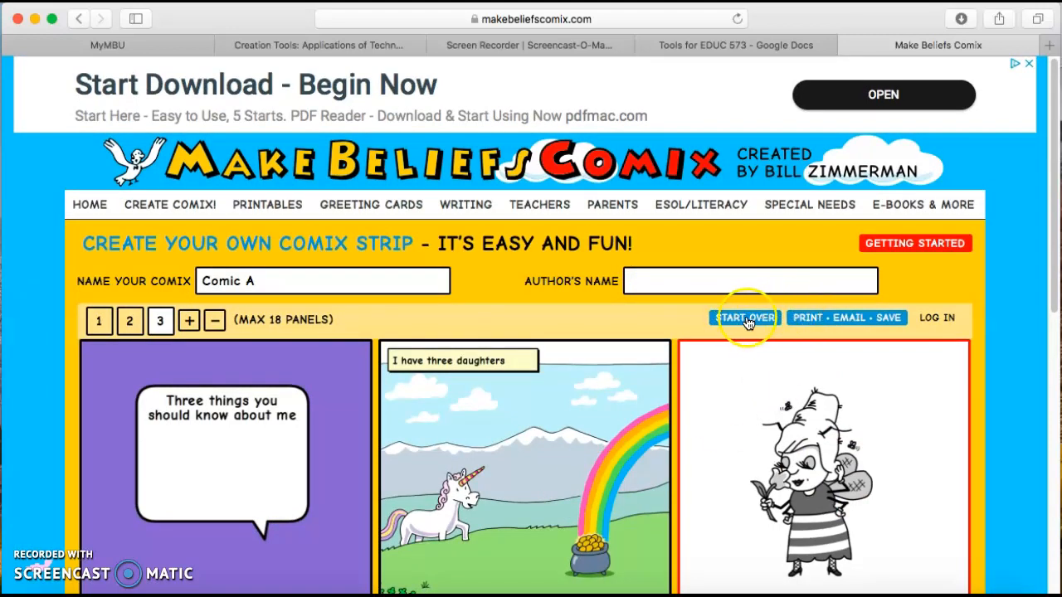
scroll(653, 376, down, 5)
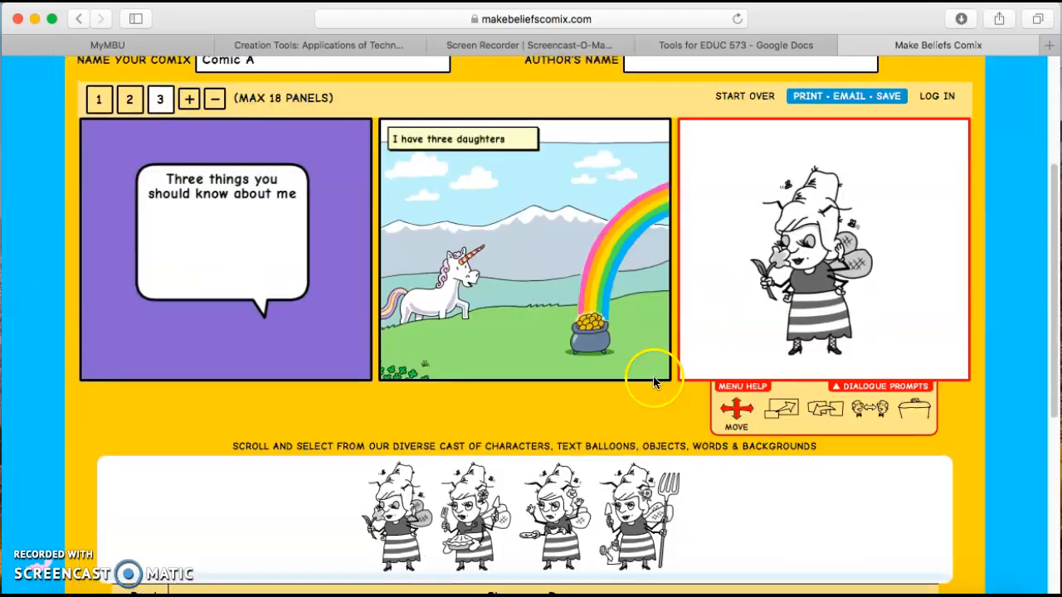
click(906, 417)
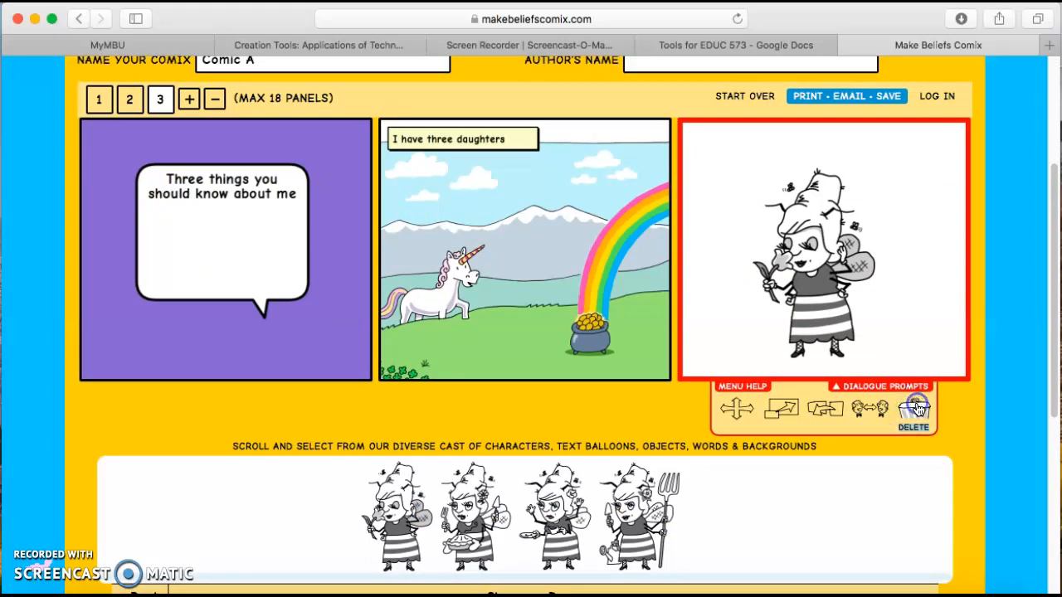
click(916, 410)
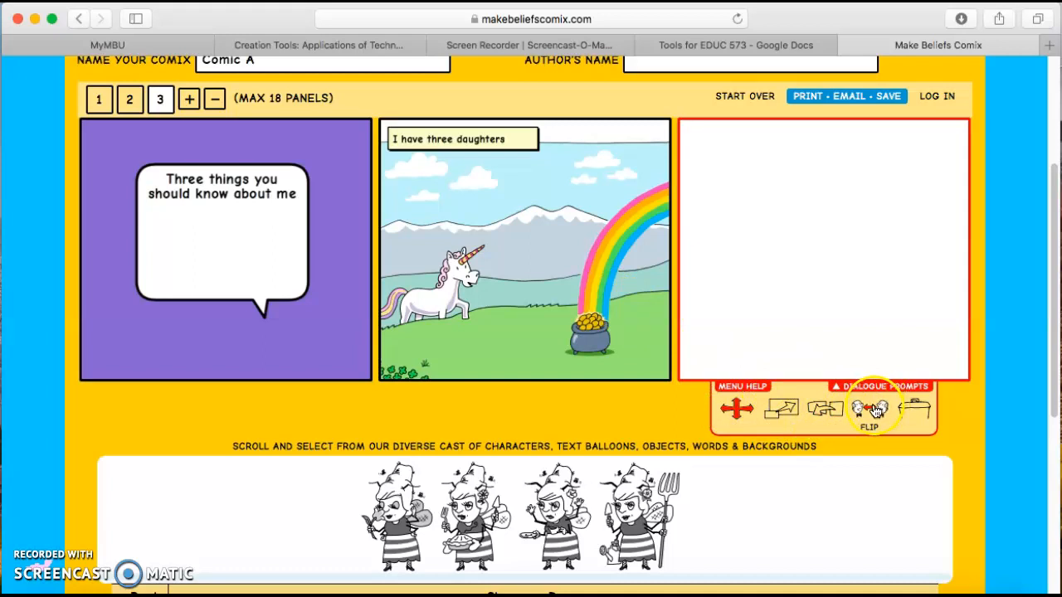
Step: Open the page for printing, emailing and saving, and save the comic named Comic A online
scroll(878, 405, up, 1)
scroll(878, 405, up, 5)
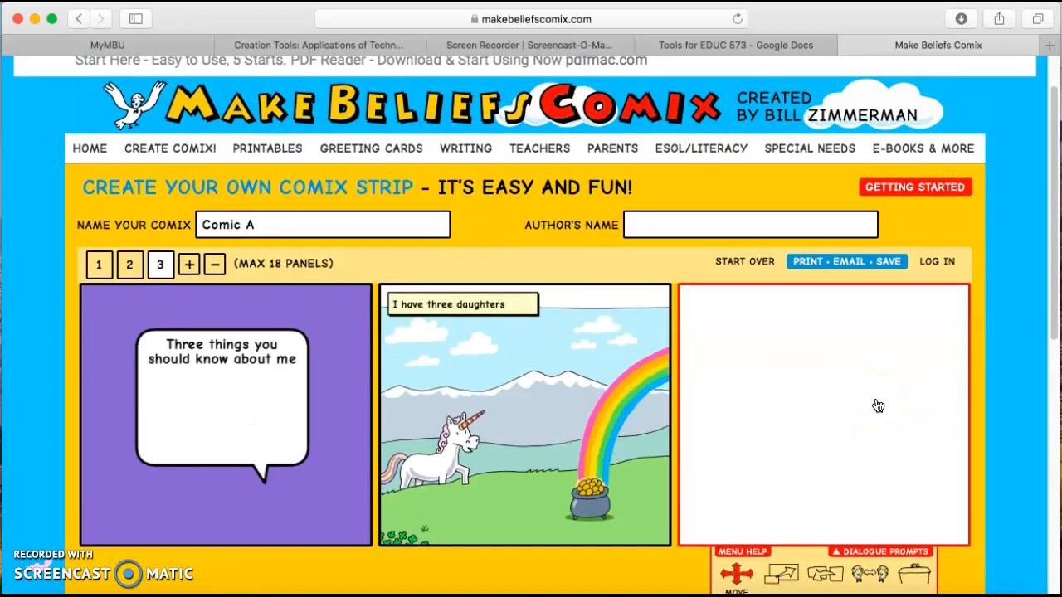
scroll(878, 405, down, 10)
scroll(878, 404, up, 12)
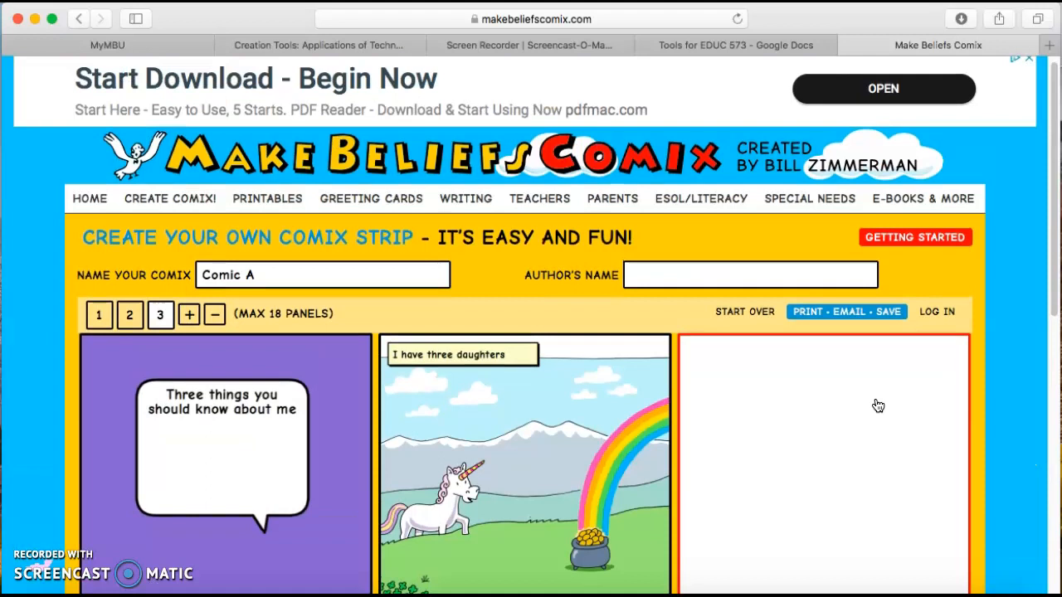
scroll(878, 405, down, 1)
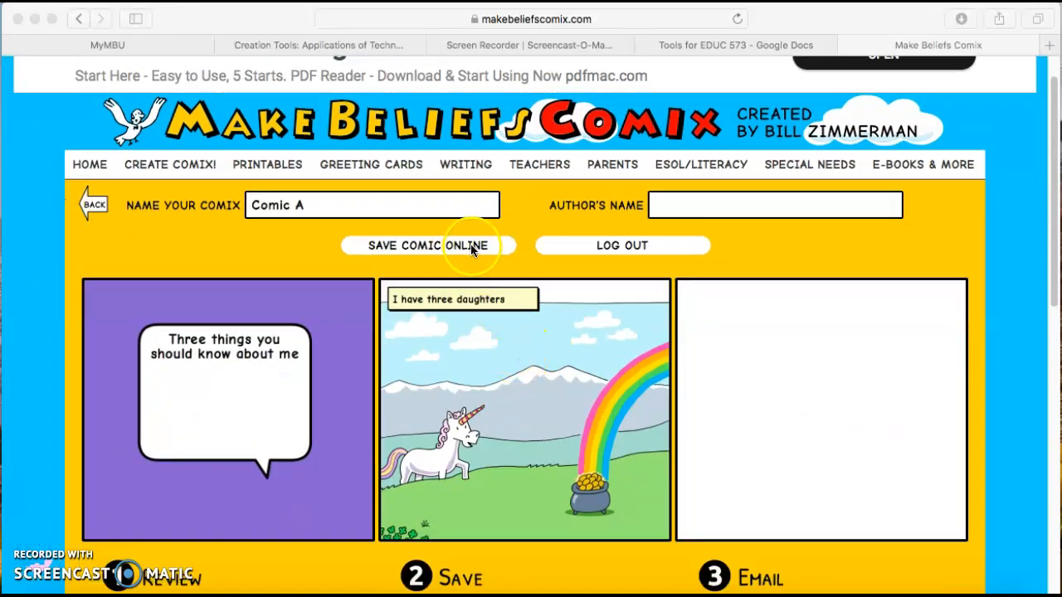
click(470, 247)
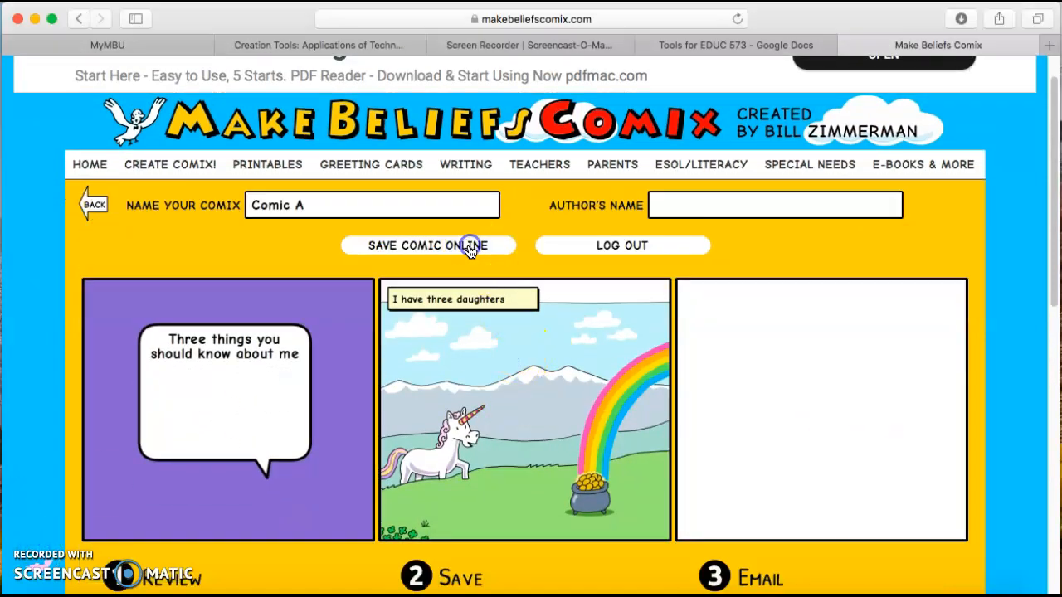
click(472, 249)
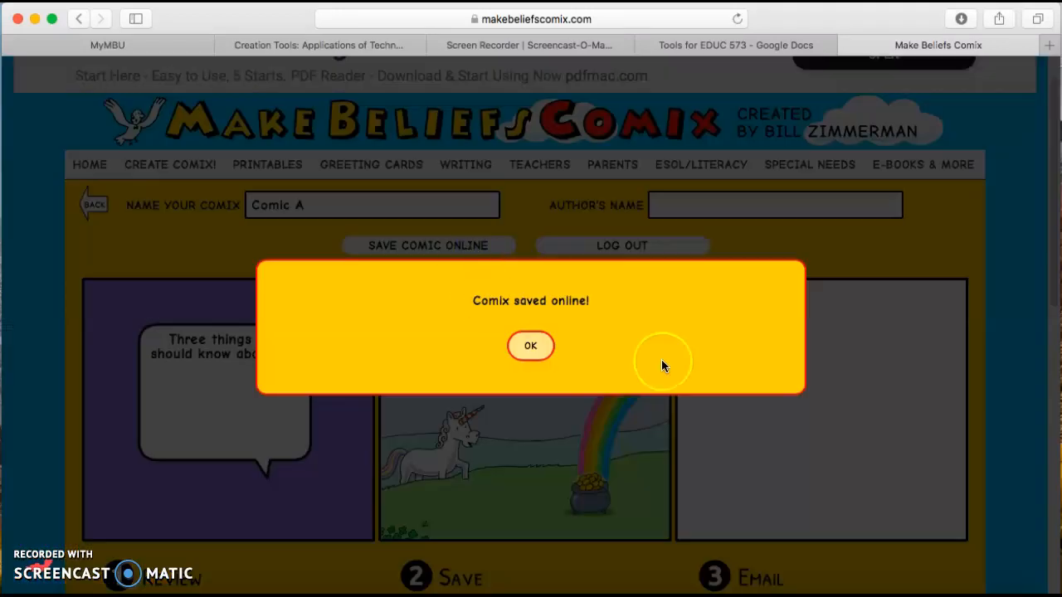
click(537, 344)
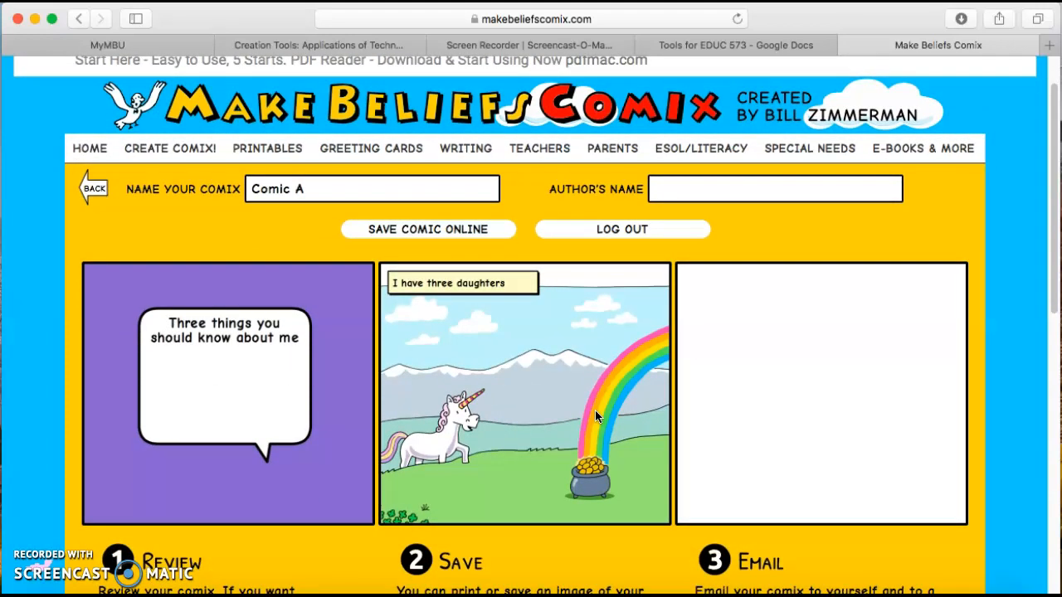
Step: Examine the options below the comic for editing it further, printing it, saving it as an image or online, and emailing it
scroll(595, 410, down, 3)
scroll(595, 410, down, 1)
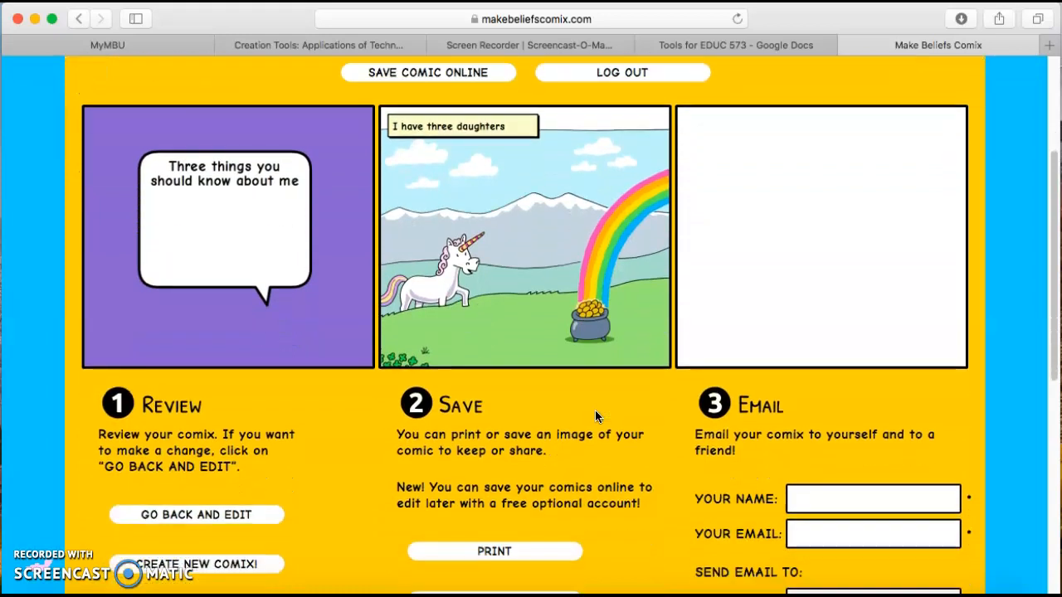
click(848, 526)
scroll(846, 526, down, 2)
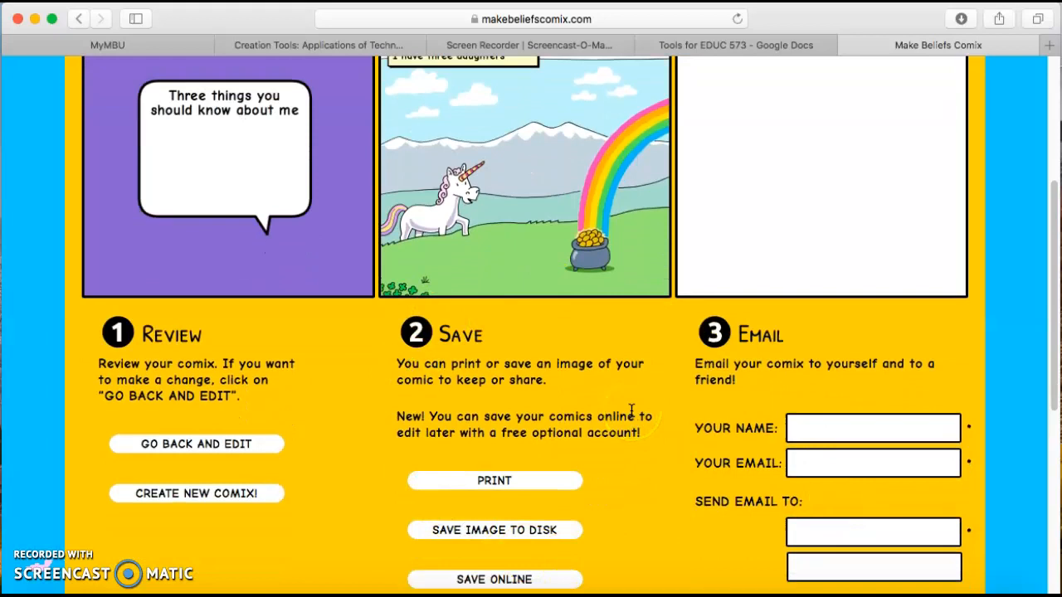
scroll(632, 410, down, 3)
click(203, 322)
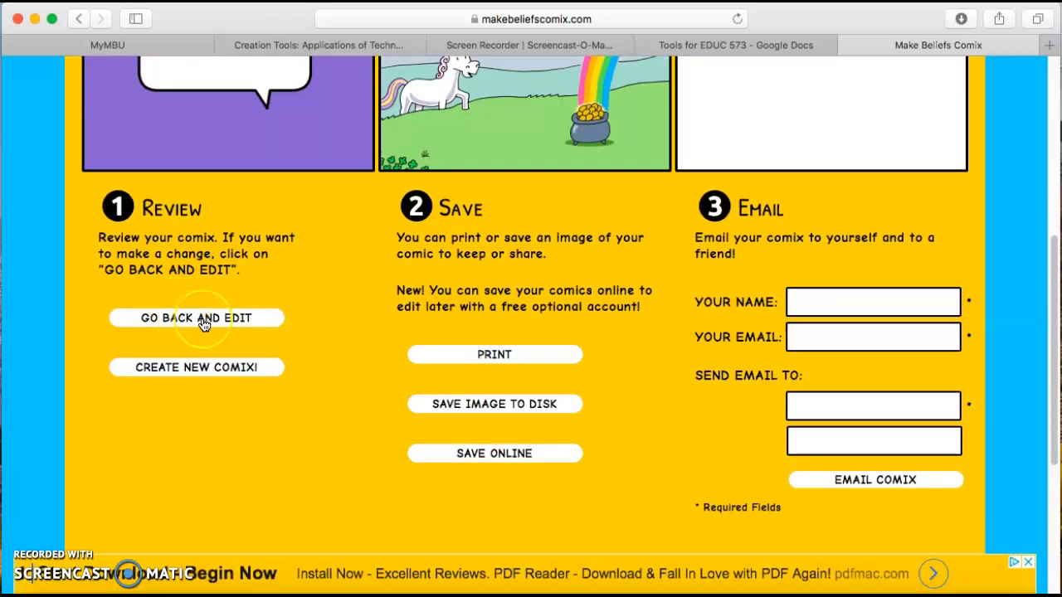
scroll(204, 324, down, 3)
scroll(204, 325, up, 2)
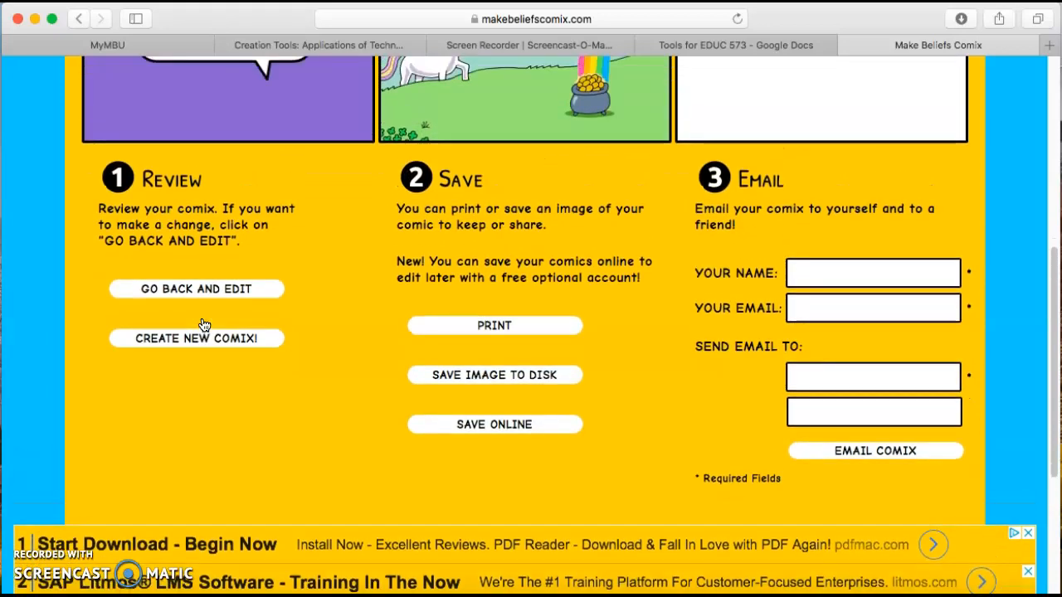
click(552, 386)
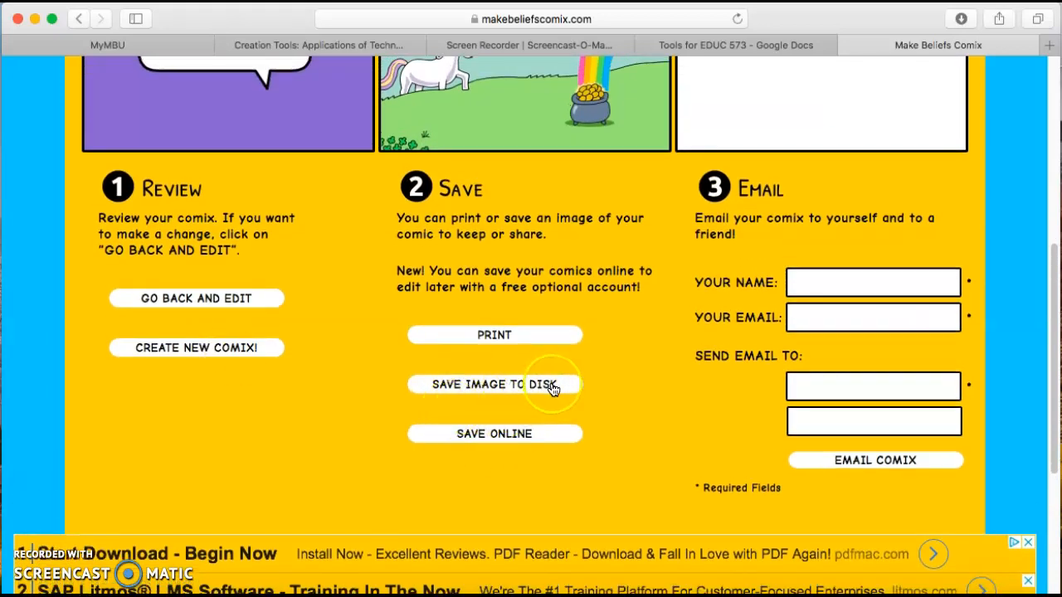
scroll(553, 390, up, 10)
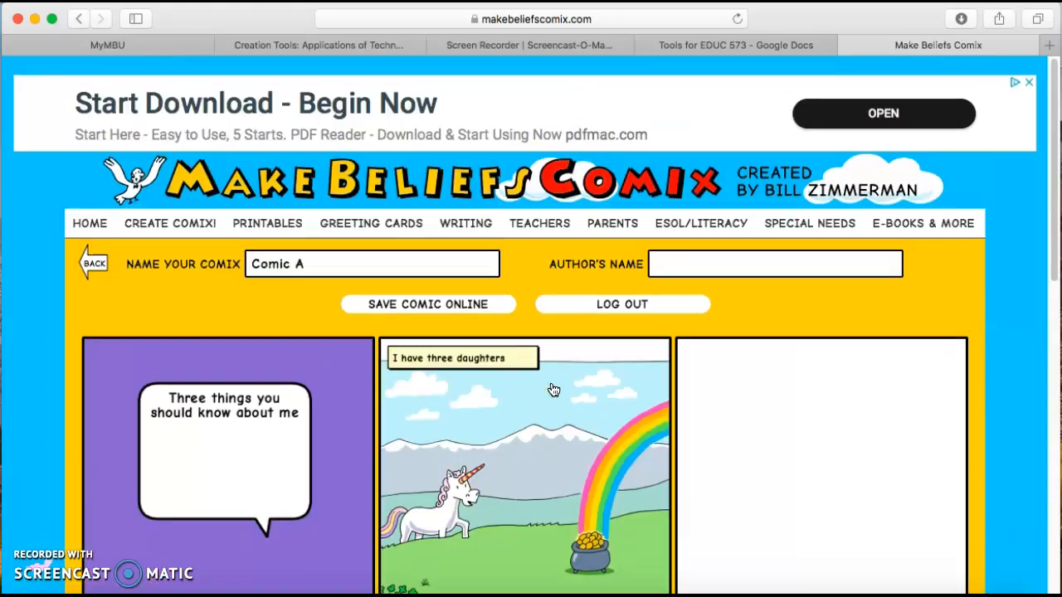
scroll(554, 390, down, 2)
scroll(554, 390, up, 1)
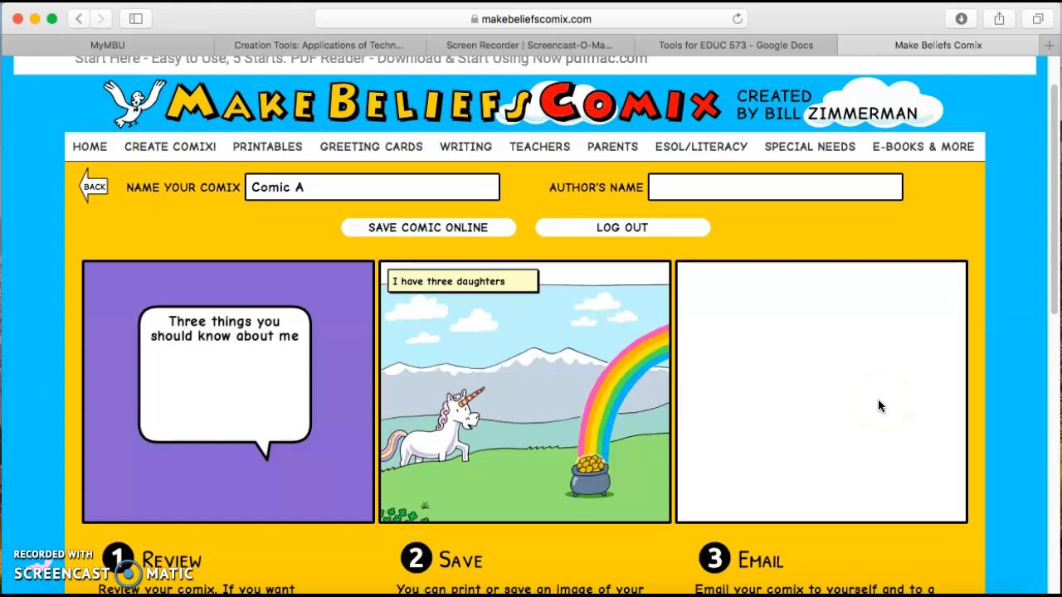
scroll(878, 405, up, 2)
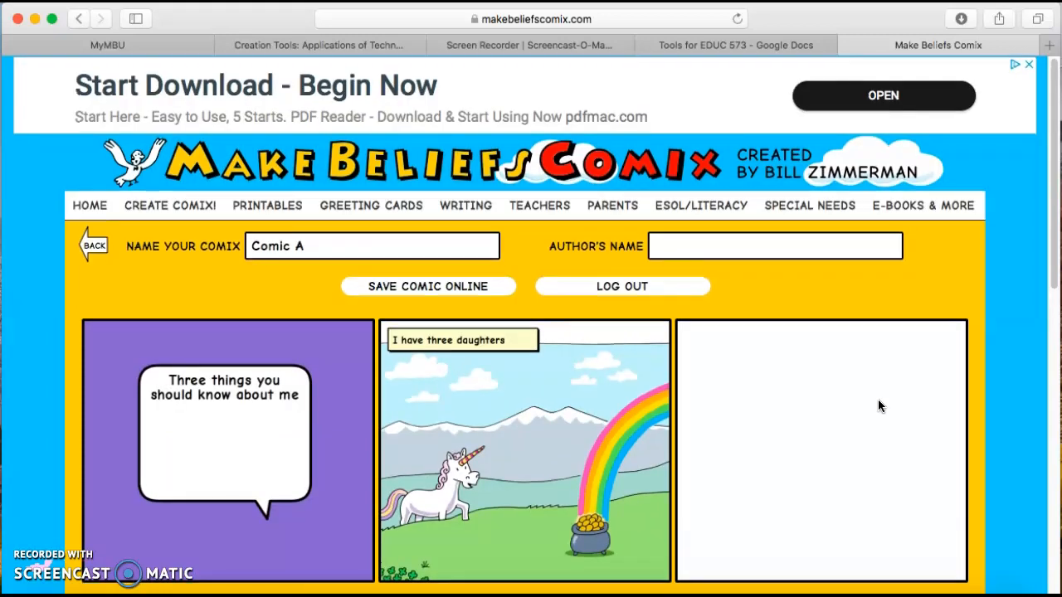
scroll(878, 404, down, 4)
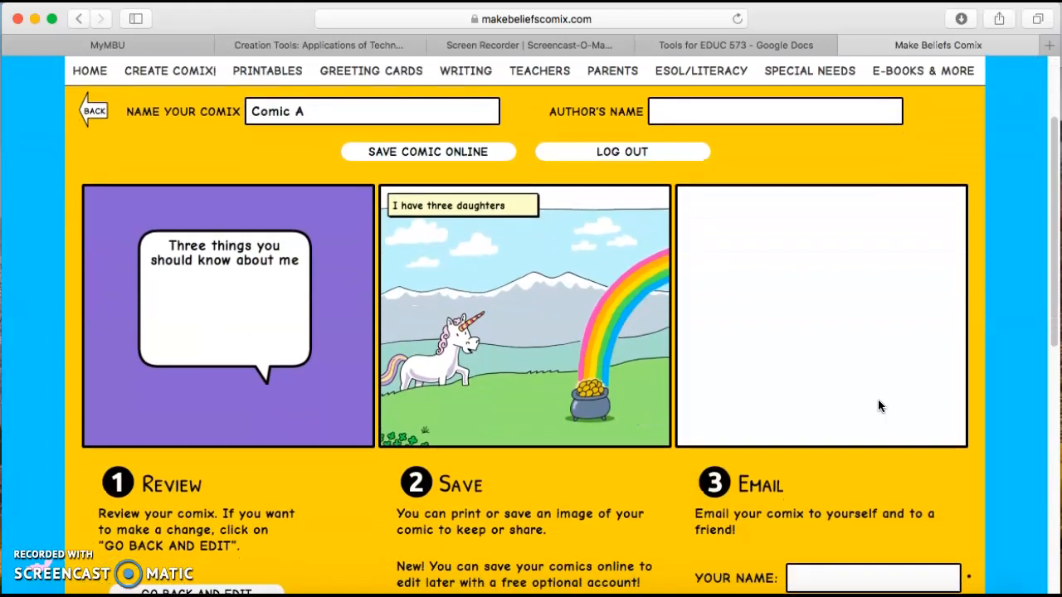